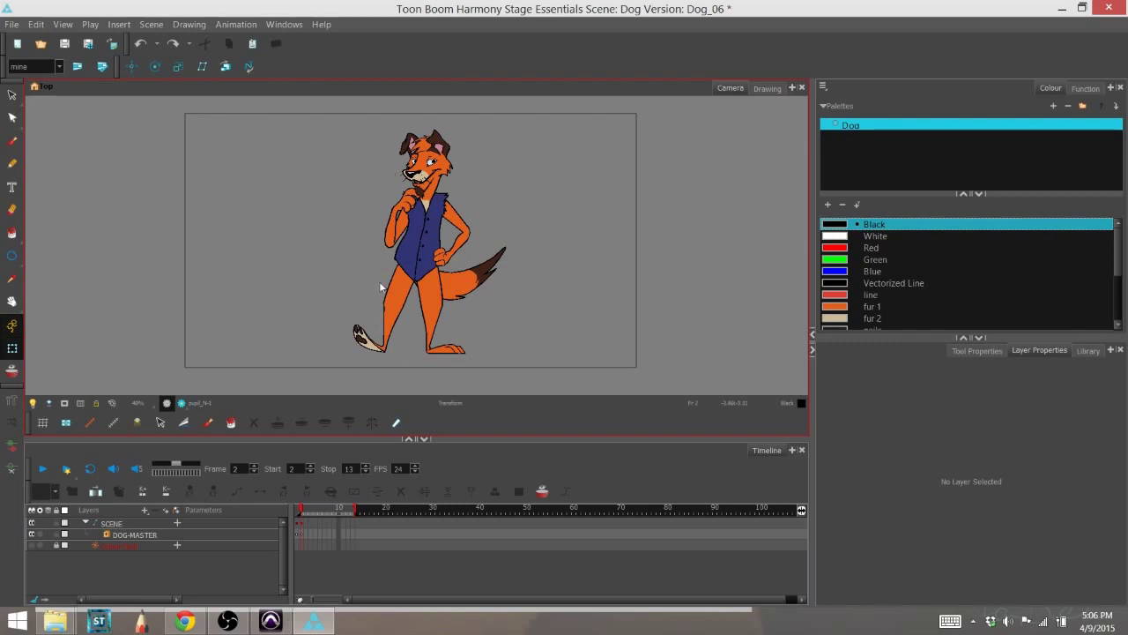
- Select the dog's DOG-MASTER layer in the Timeline layer list
{"action": "left_click", "coordinate": [153, 535]}
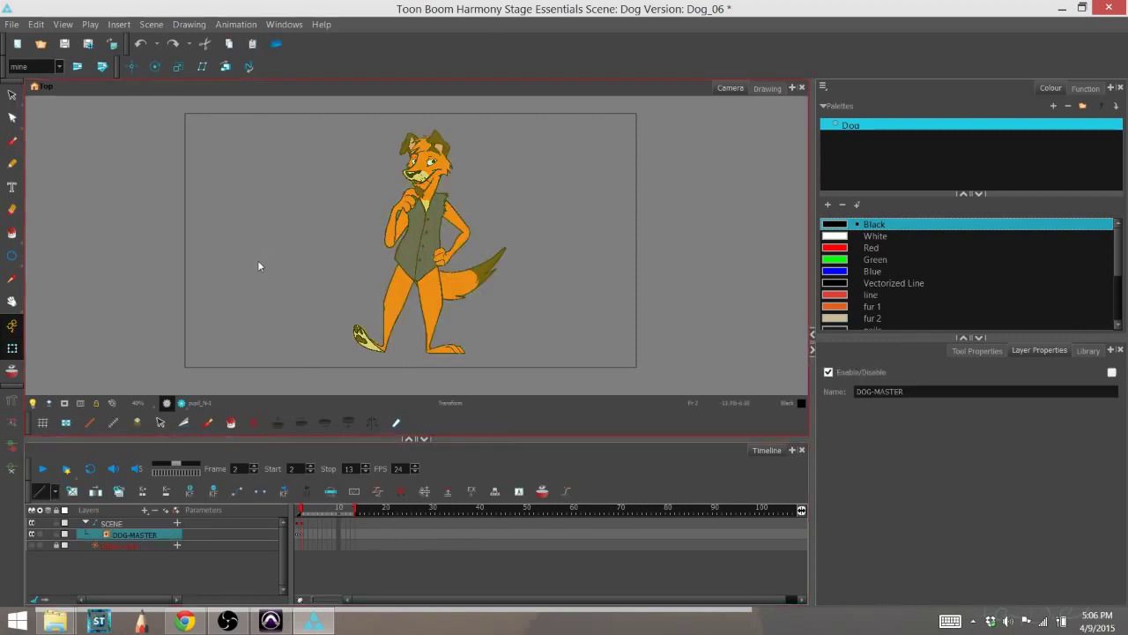
{"action": "left_click", "coordinate": [168, 534]}
{"action": "left_click", "coordinate": [170, 535]}
{"action": "left_click", "coordinate": [220, 252]}
{"action": "left_click", "coordinate": [156, 535]}
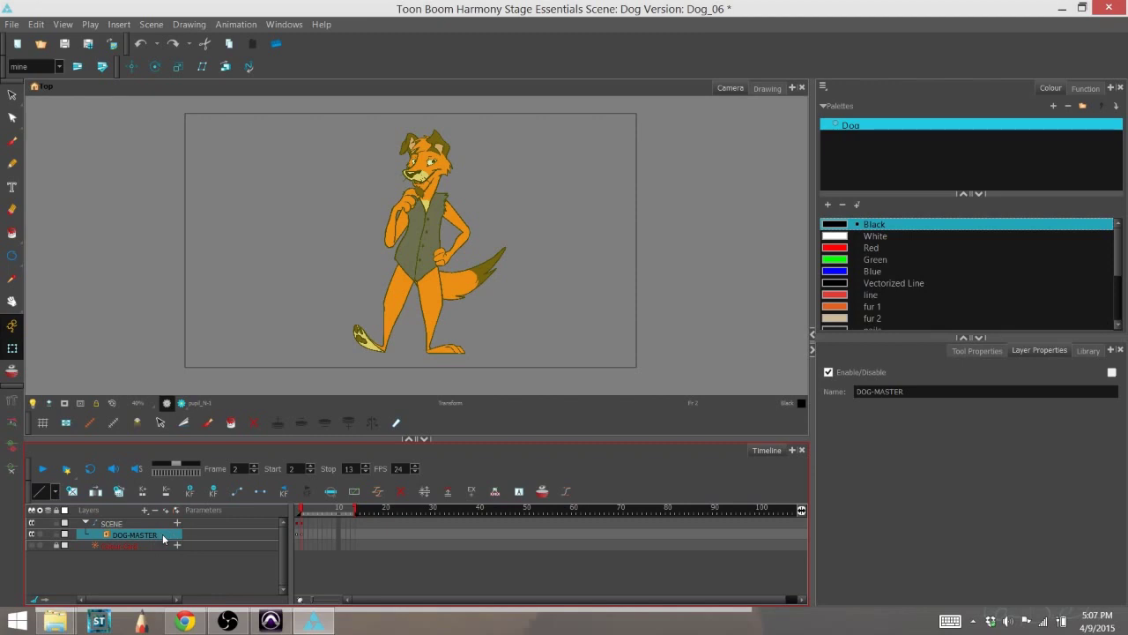
- Browse the DOG-MASTER layer options and layer-type list, closing both without adding anything
{"action": "right_click", "coordinate": [163, 537]}
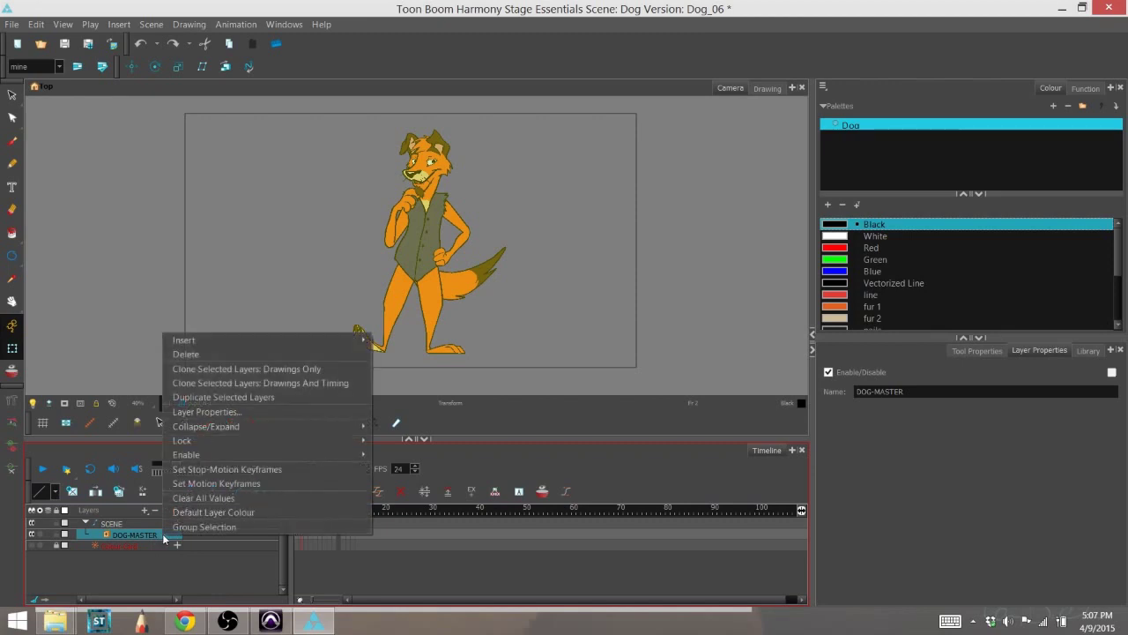
{"action": "mouse_move", "coordinate": [208, 343]}
{"action": "mouse_move", "coordinate": [412, 458]}
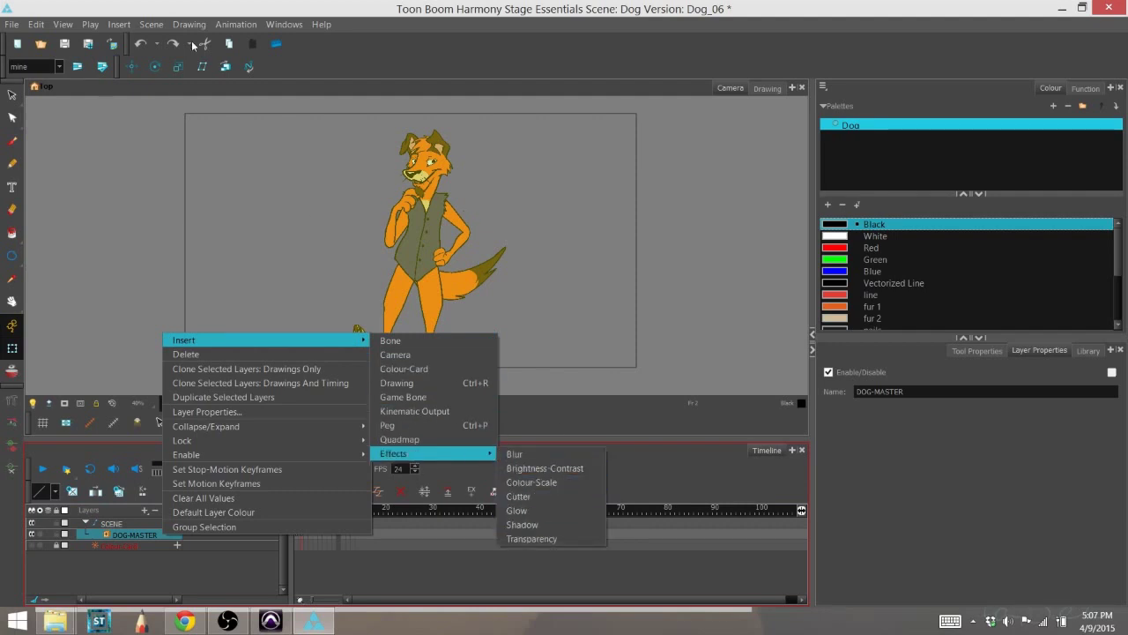
{"action": "left_click", "coordinate": [185, 589]}
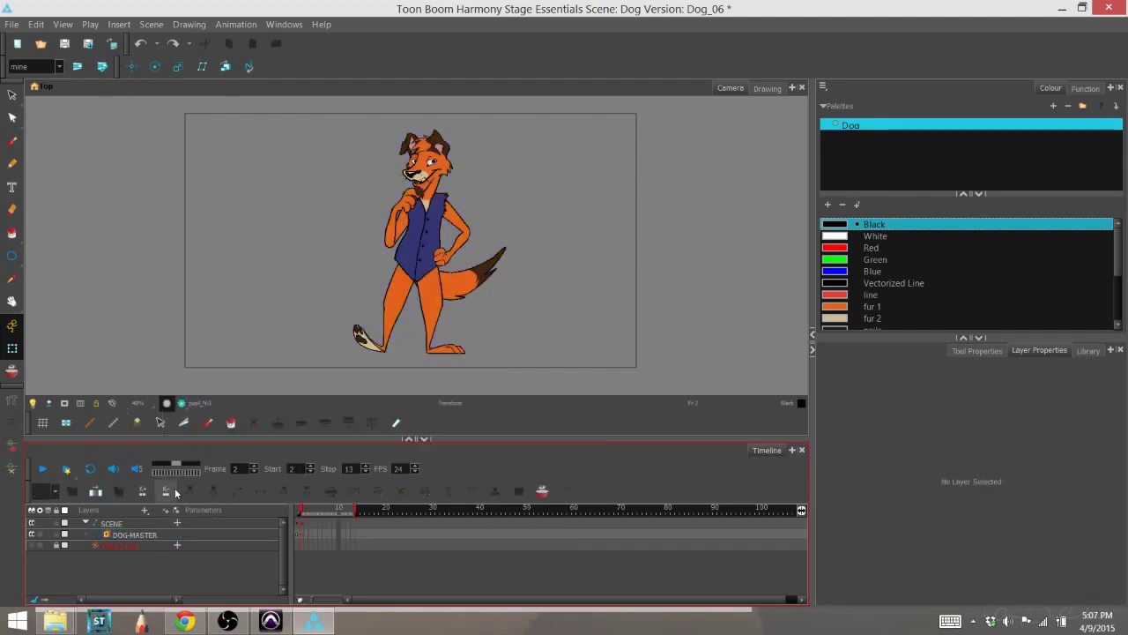
{"action": "left_click", "coordinate": [144, 513]}
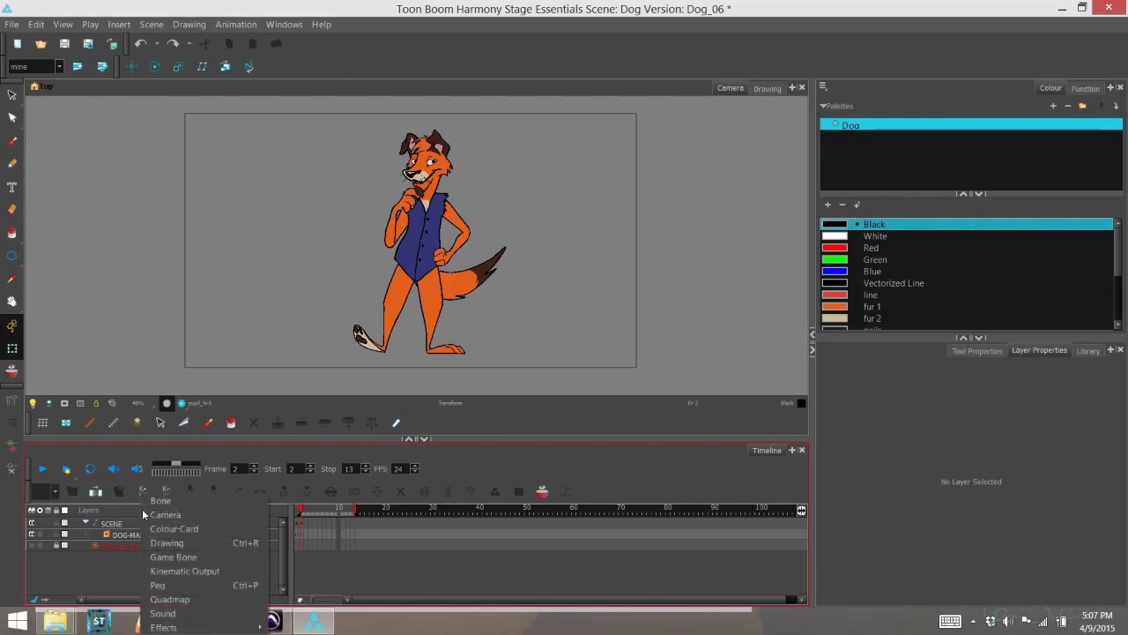
{"action": "mouse_move", "coordinate": [190, 627]}
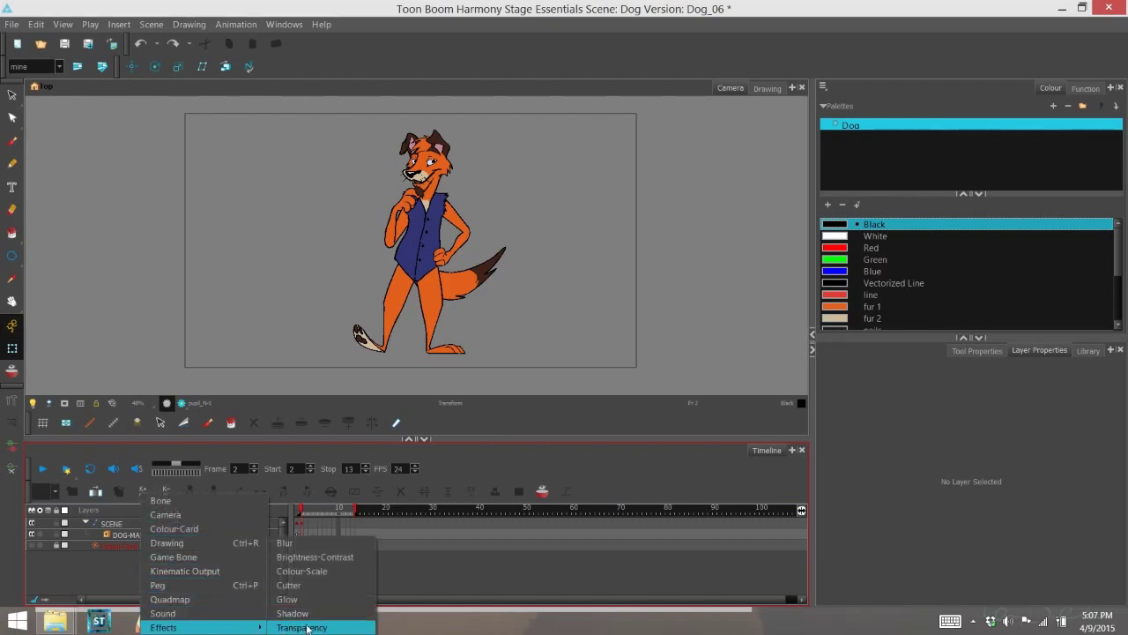
{"action": "left_click", "coordinate": [88, 220]}
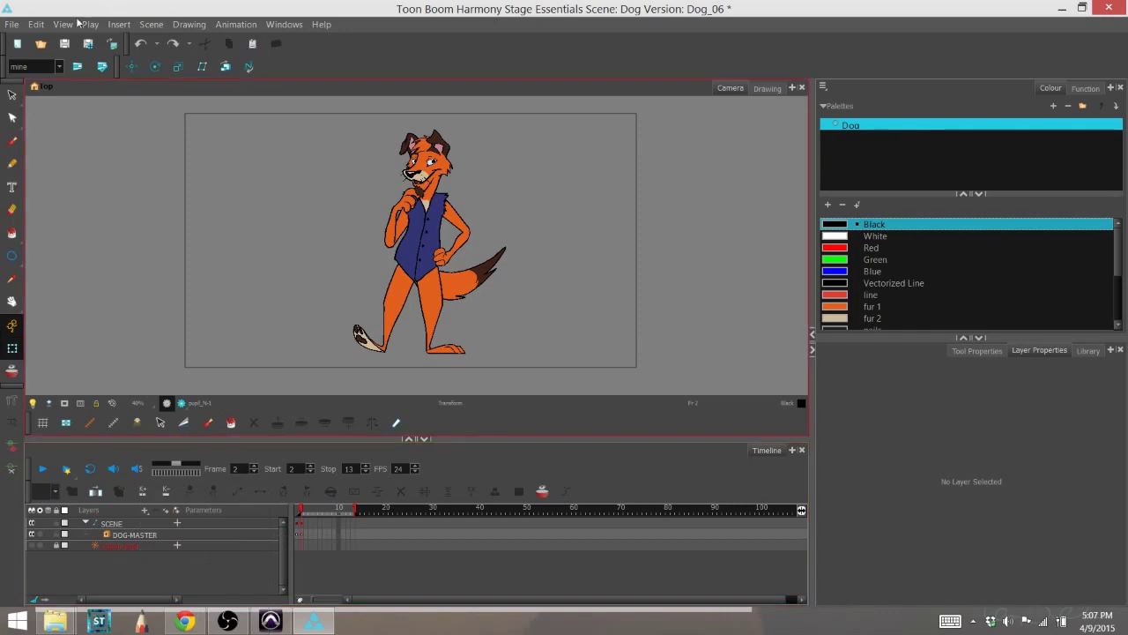
- Insert a Cutter effect under DOG-MASTER through Insert > Effects > Cutter
{"action": "left_click", "coordinate": [132, 534]}
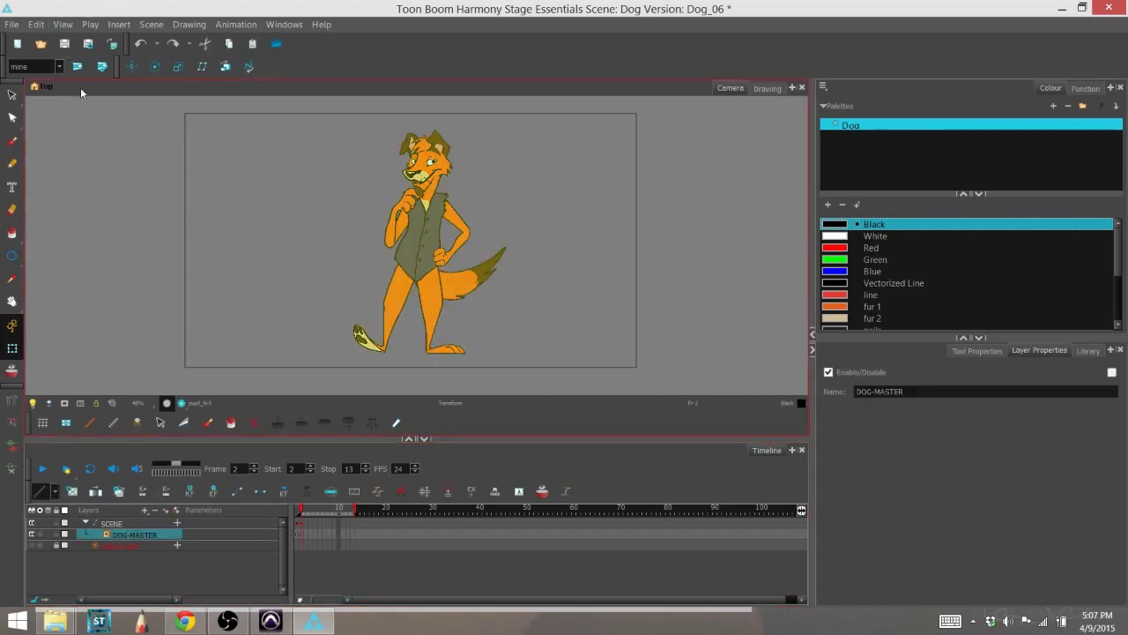
{"action": "left_click", "coordinate": [119, 25]}
{"action": "mouse_move", "coordinate": [171, 169]}
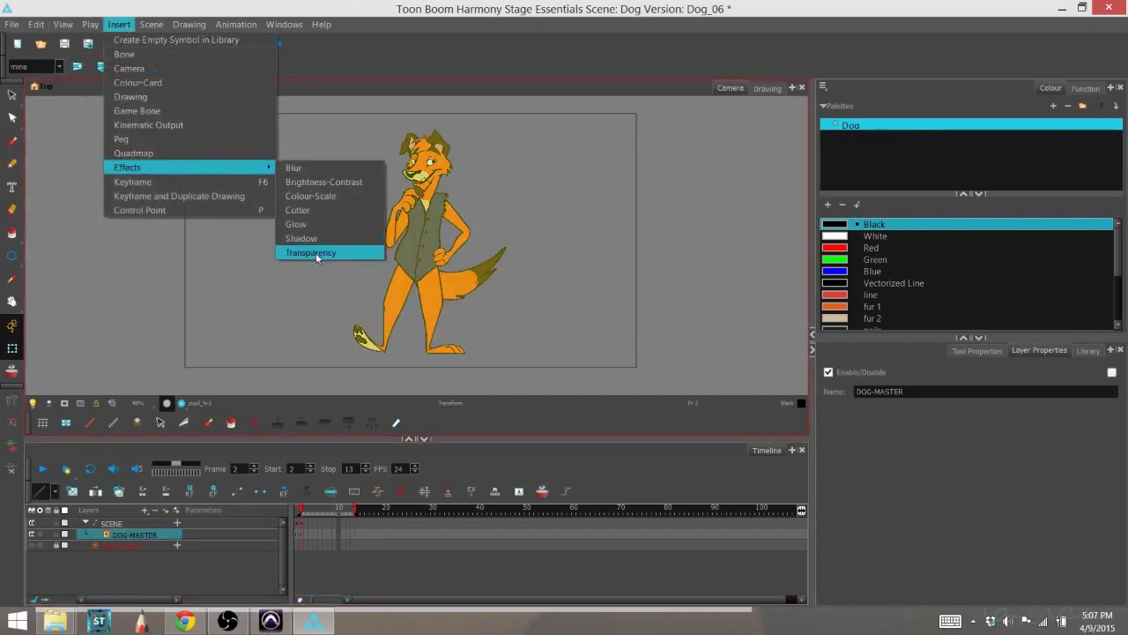
{"action": "left_click", "coordinate": [318, 208]}
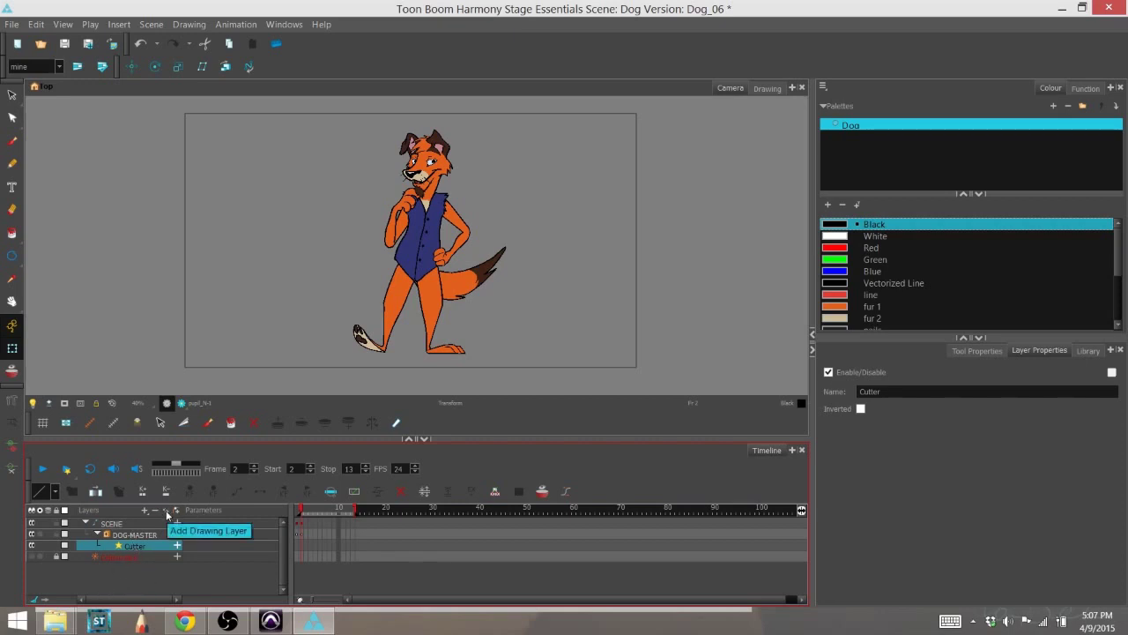
{"action": "left_click", "coordinate": [167, 513]}
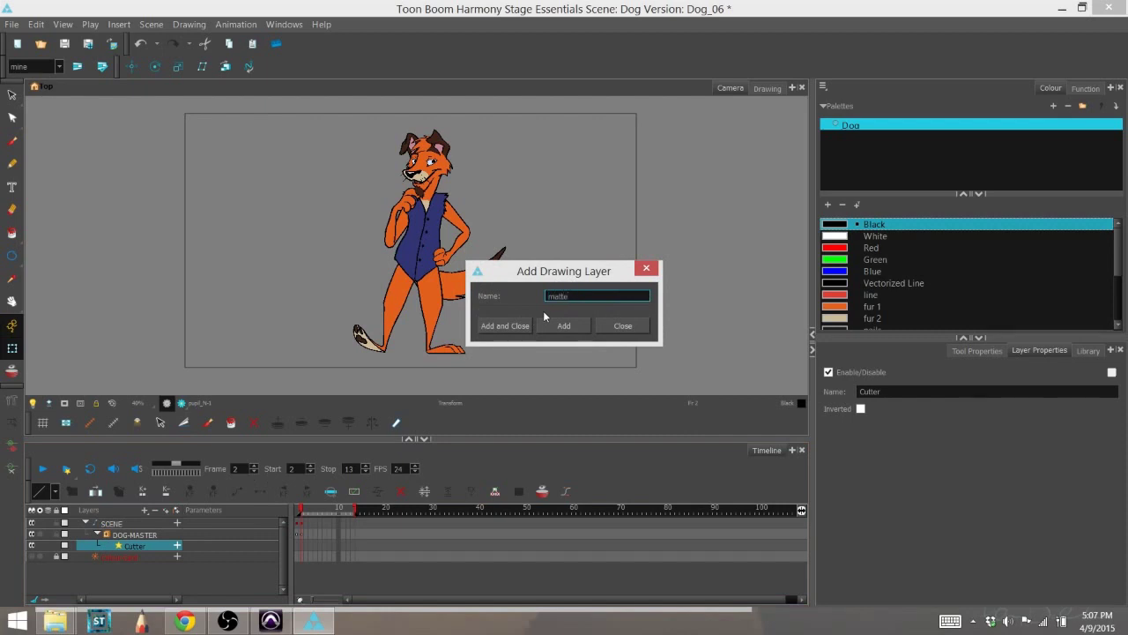
- Create the 'matte' drawing layer, choose the Ellipse tool and show its Tool Properties
{"action": "left_click", "coordinate": [525, 327]}
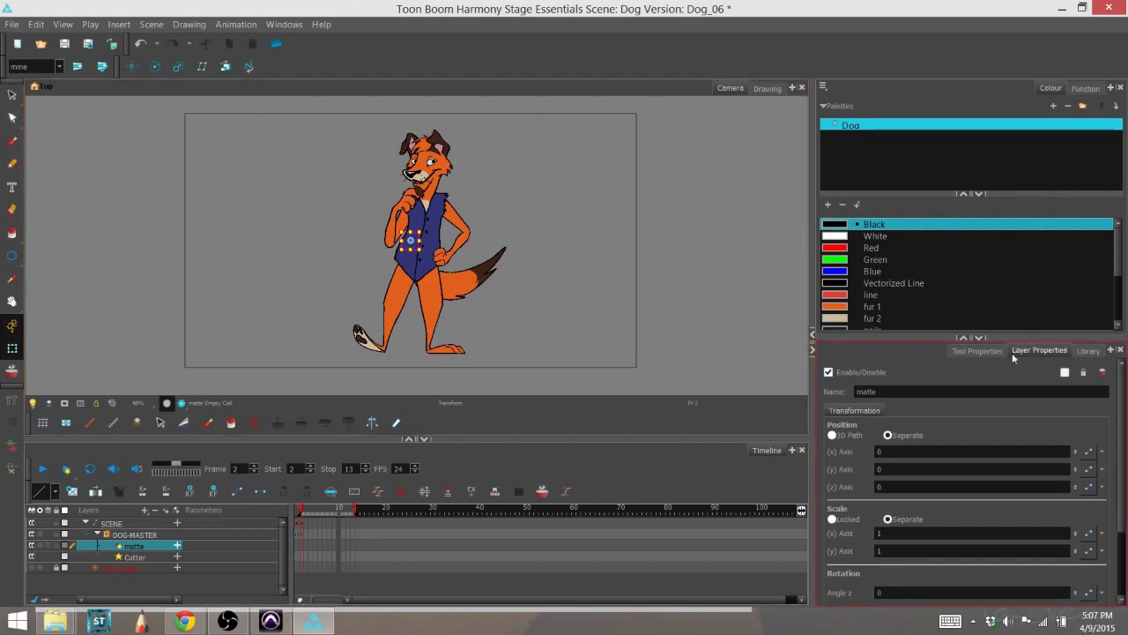
{"action": "left_click", "coordinate": [12, 257]}
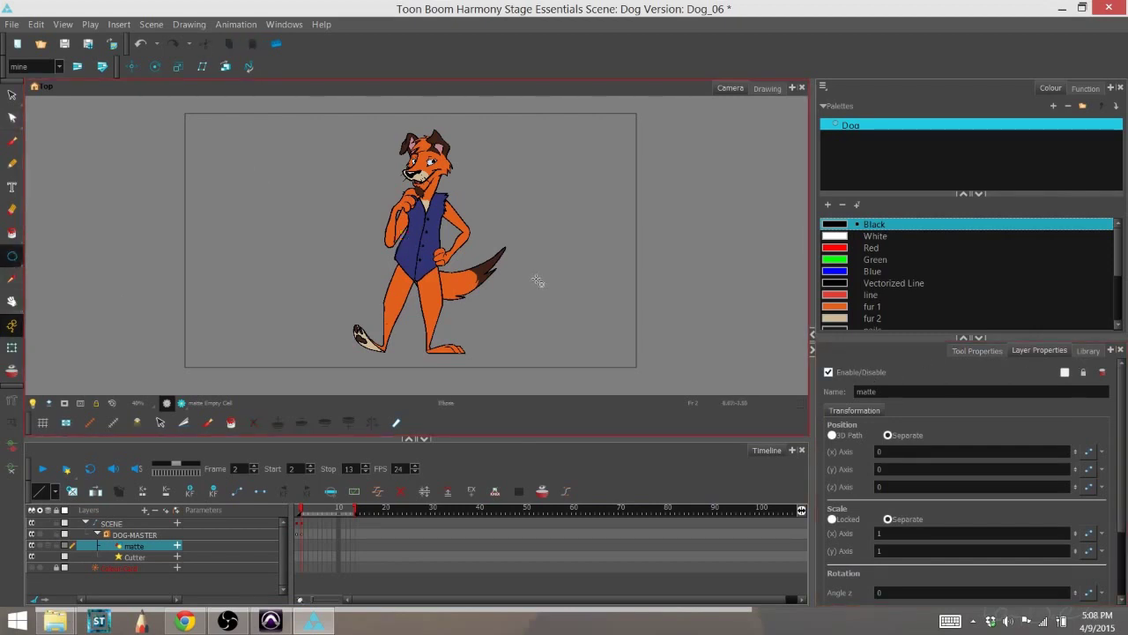
{"action": "left_click", "coordinate": [1039, 404]}
{"action": "left_click", "coordinate": [977, 351]}
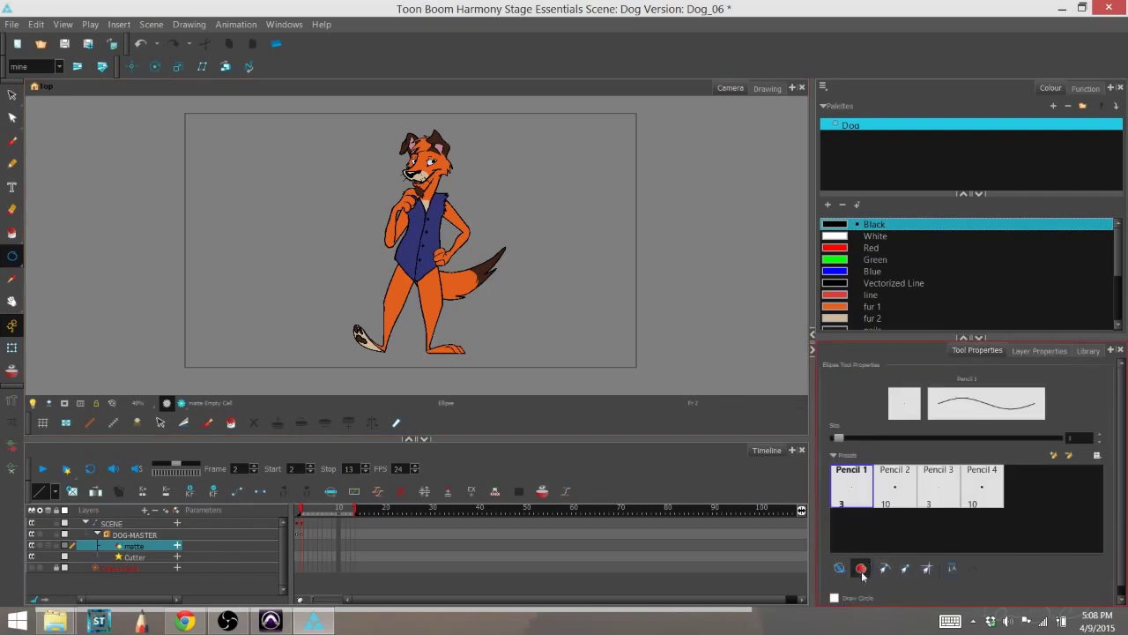
- Draw a white filled circle over the dog's body on the matte layer
{"action": "left_click", "coordinate": [833, 236]}
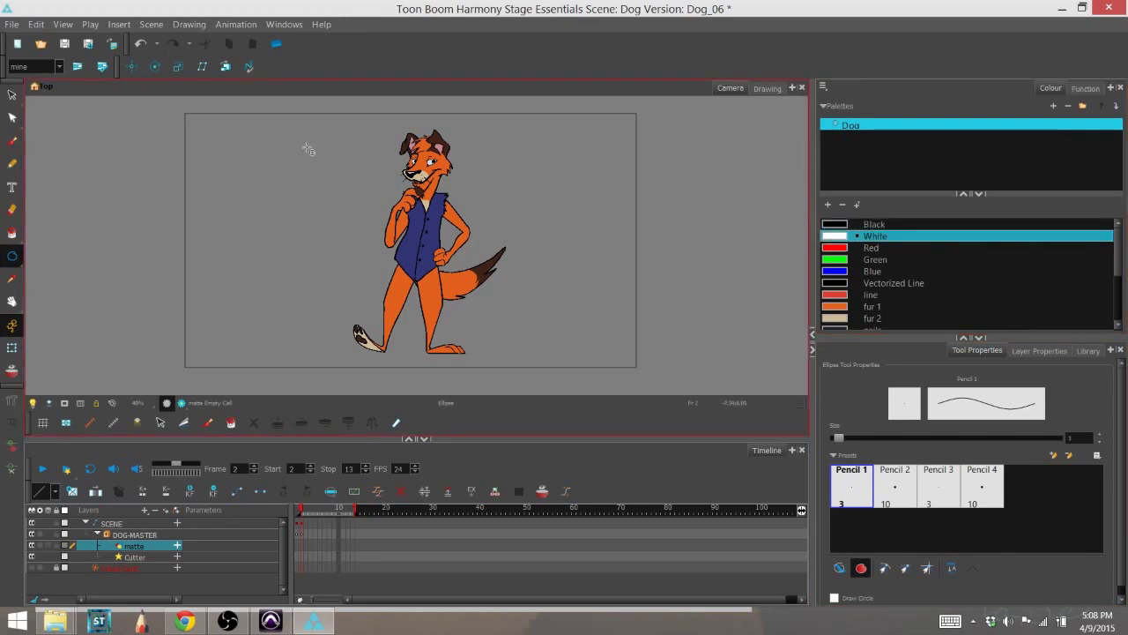
{"action": "mouse_move", "coordinate": [338, 187]}
{"action": "left_mouse_down"}
{"action": "mouse_move", "coordinate": [475, 317]}
{"action": "mouse_move", "coordinate": [489, 278]}
{"action": "left_mouse_up"}
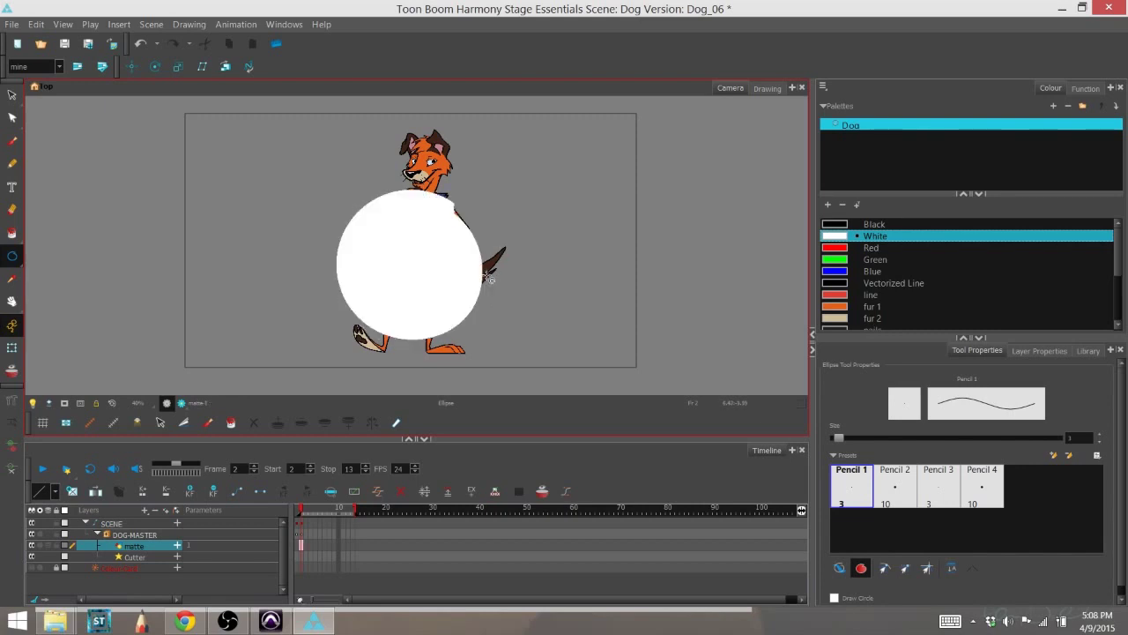
{"action": "key", "text": "ctrl+z"}
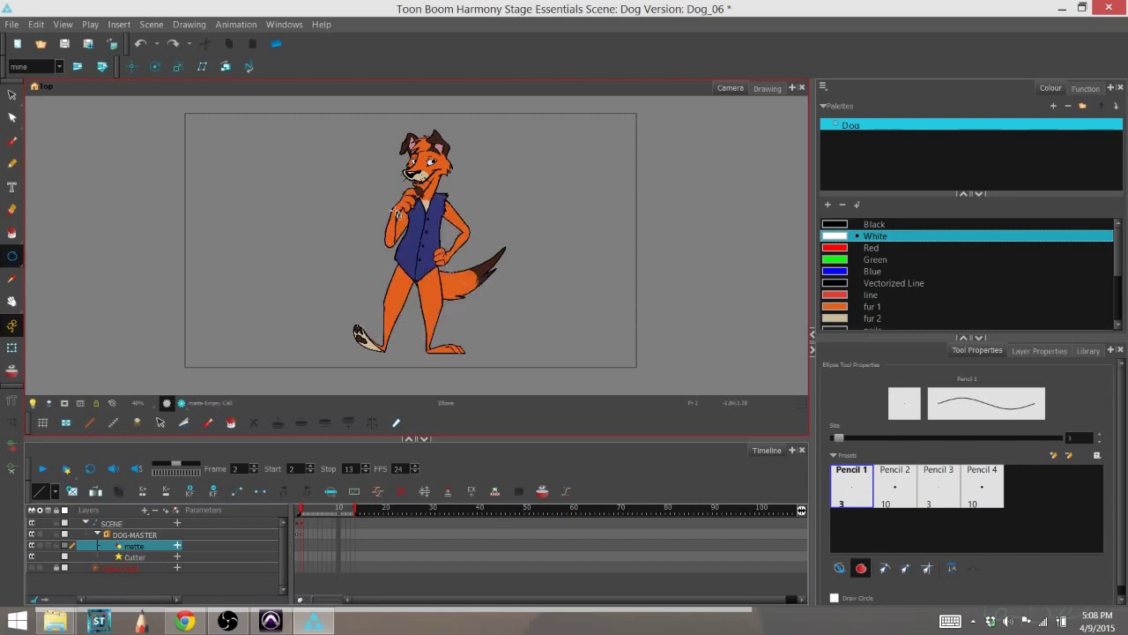
{"action": "left_click_drag", "start_coordinate": [362, 188], "coordinate": [504, 333]}
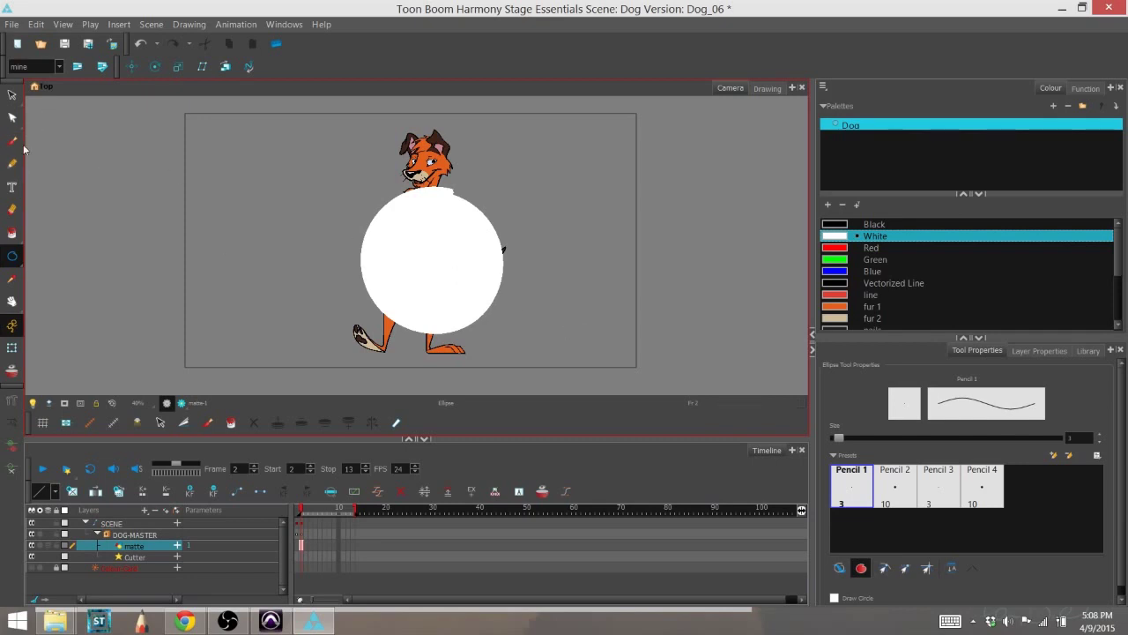
- Reposition the white disc on the dog and move the matte layer above DOG-MASTER
{"action": "left_click", "coordinate": [11, 348]}
{"action": "left_click_drag", "start_coordinate": [435, 258], "coordinate": [400, 248]}
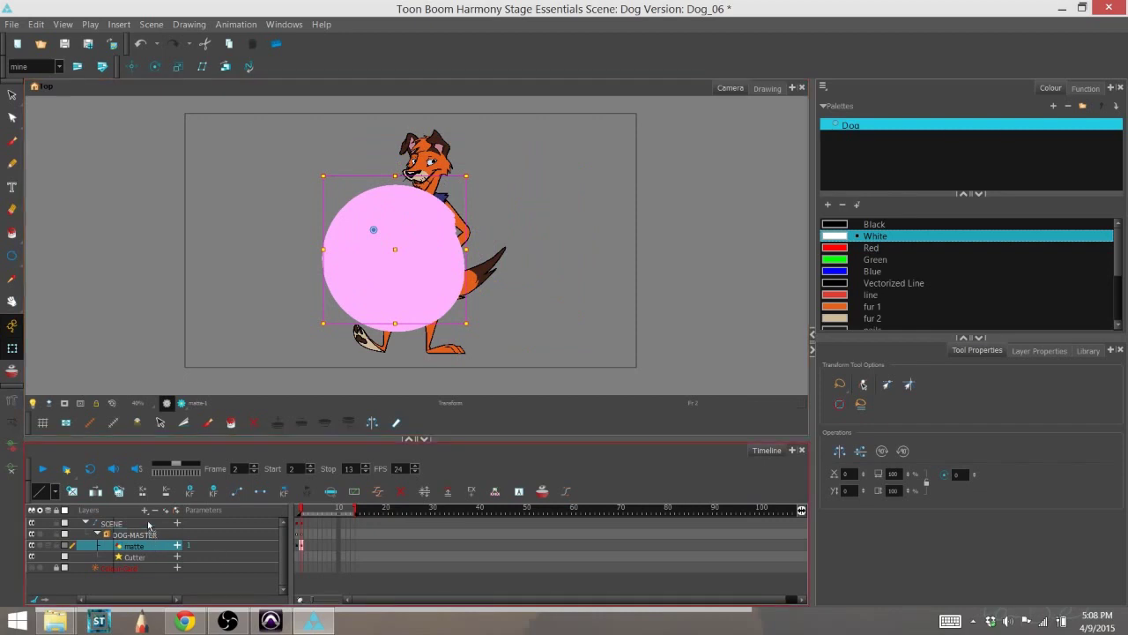
{"action": "left_click_drag", "start_coordinate": [138, 533], "coordinate": [136, 532]}
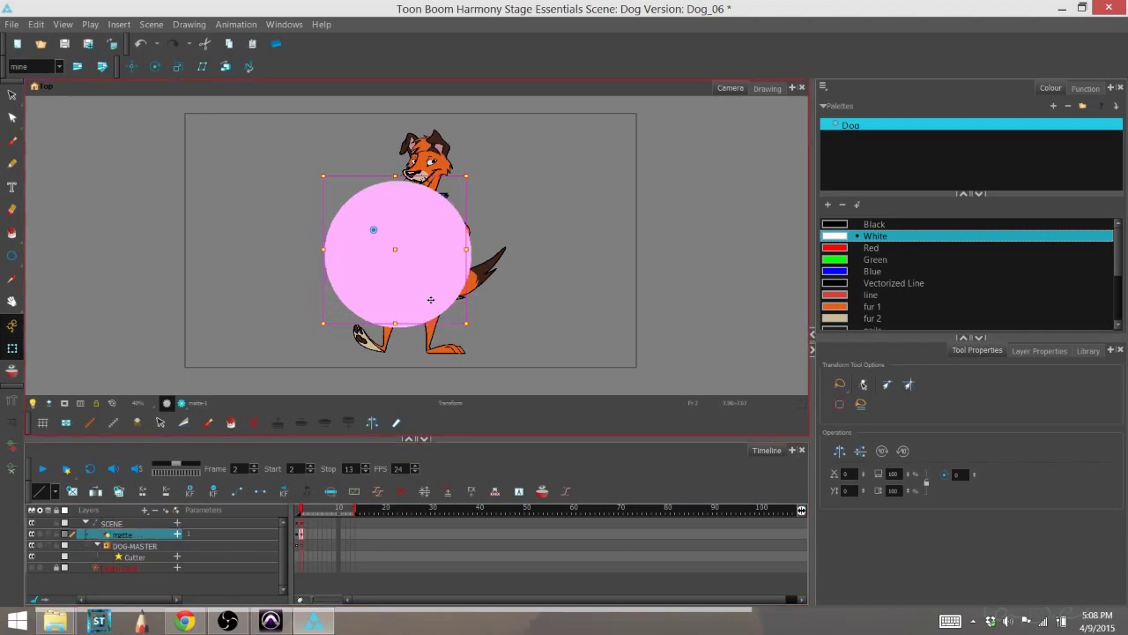
{"action": "mouse_move", "coordinate": [397, 259]}
{"action": "left_mouse_down"}
{"action": "mouse_move", "coordinate": [419, 270]}
{"action": "mouse_move", "coordinate": [417, 247]}
{"action": "mouse_move", "coordinate": [417, 261]}
{"action": "left_mouse_up"}
{"action": "left_click", "coordinate": [570, 241]}
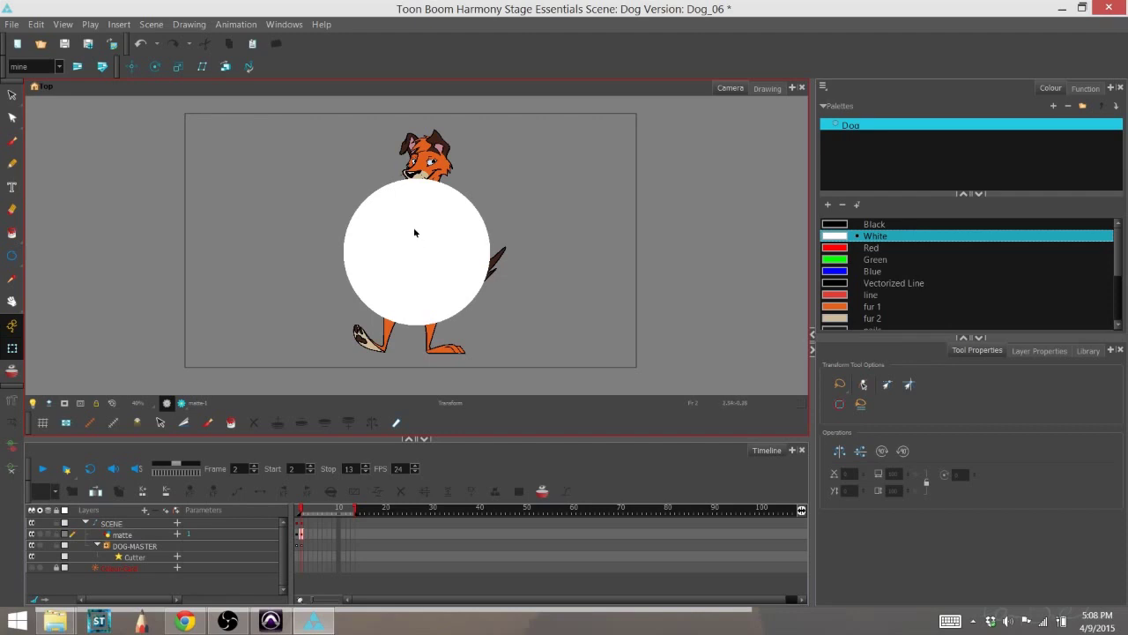
- Connect the matte layer to the Cutter's Matte port so the circle cuts the dog
{"action": "left_click", "coordinate": [157, 560]}
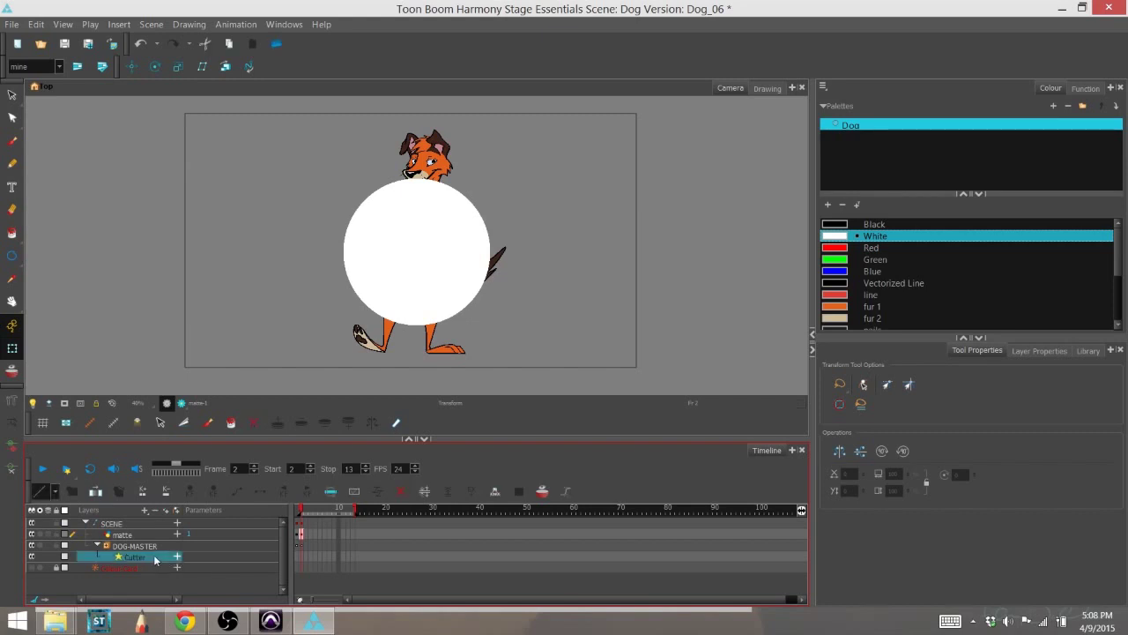
{"action": "left_click", "coordinate": [178, 558]}
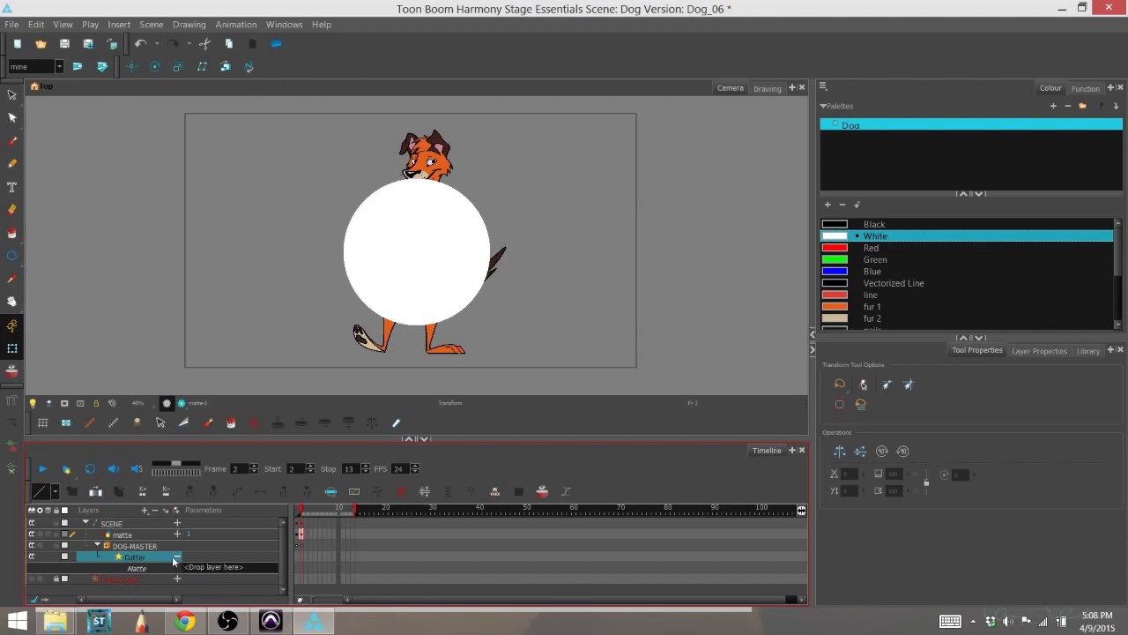
{"action": "left_click", "coordinate": [152, 535]}
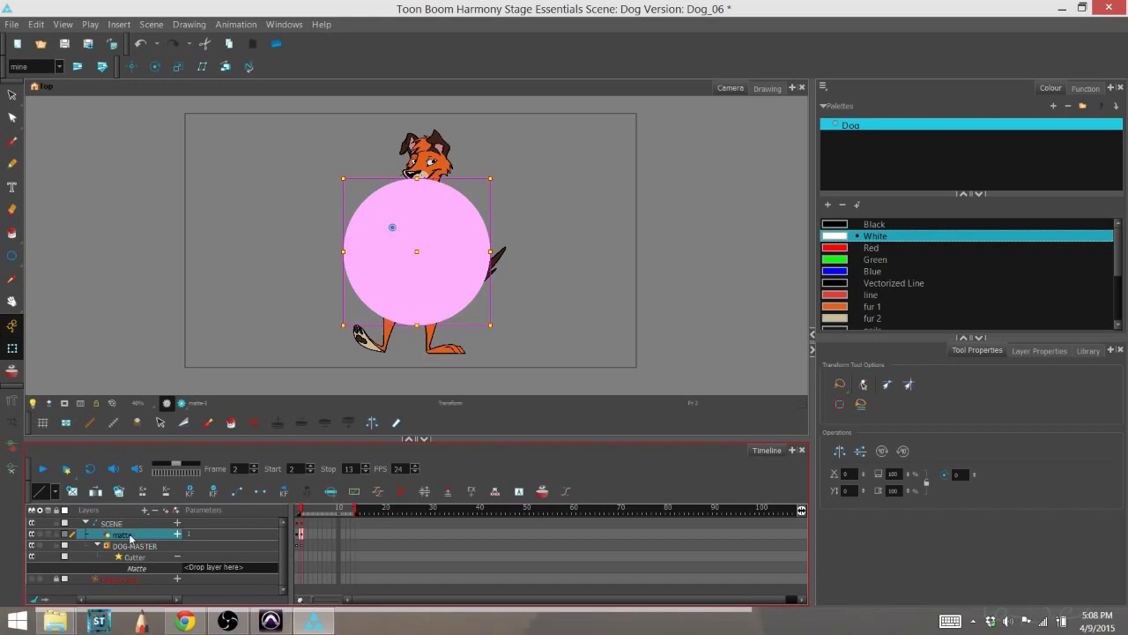
{"action": "left_click_drag", "start_coordinate": [129, 537], "coordinate": [223, 571]}
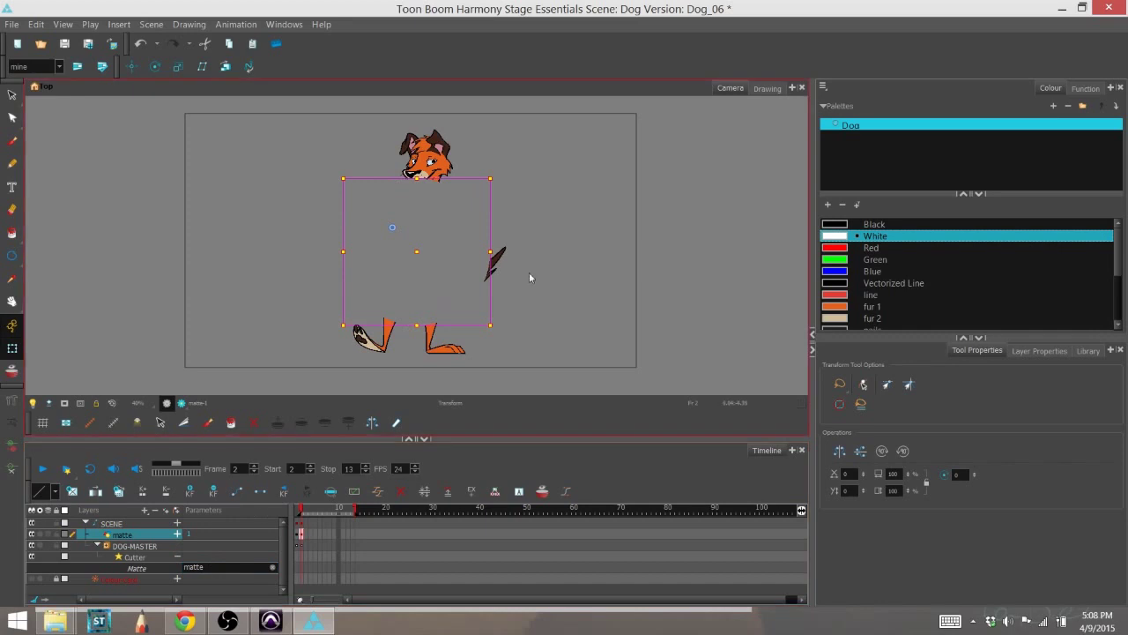
{"action": "left_click", "coordinate": [543, 293]}
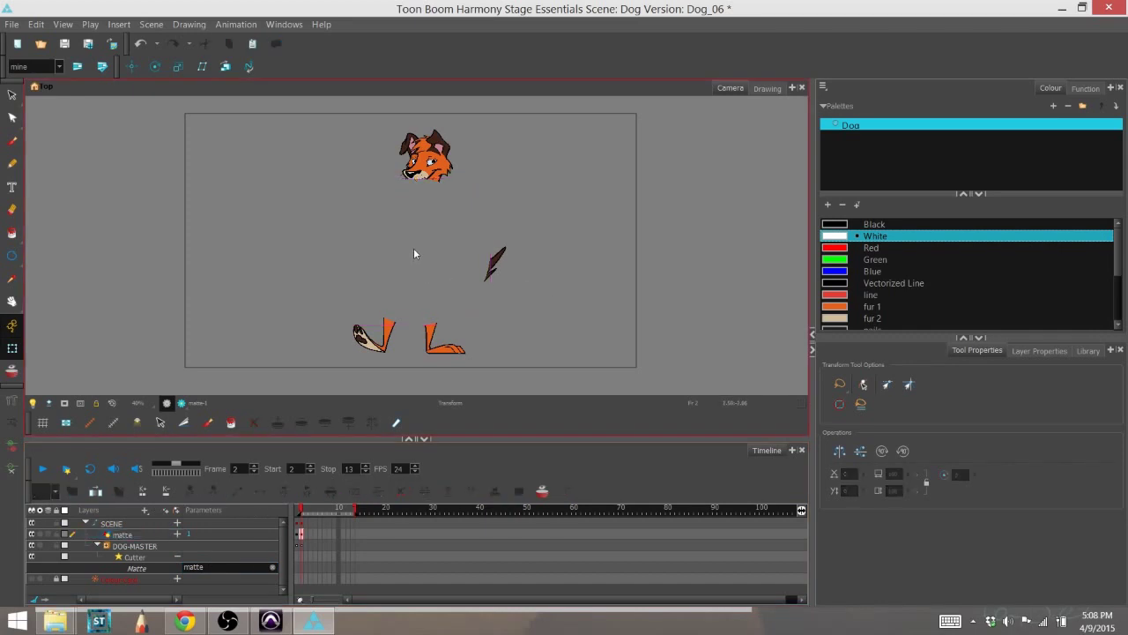
- Shift the matte circle slightly right over the dog
{"action": "left_click", "coordinate": [132, 534]}
{"action": "mouse_move", "coordinate": [408, 251]}
{"action": "left_mouse_down"}
{"action": "mouse_move", "coordinate": [466, 214]}
{"action": "mouse_move", "coordinate": [387, 217]}
{"action": "mouse_move", "coordinate": [527, 270]}
{"action": "mouse_move", "coordinate": [557, 255]}
{"action": "mouse_move", "coordinate": [418, 245]}
{"action": "left_mouse_up"}
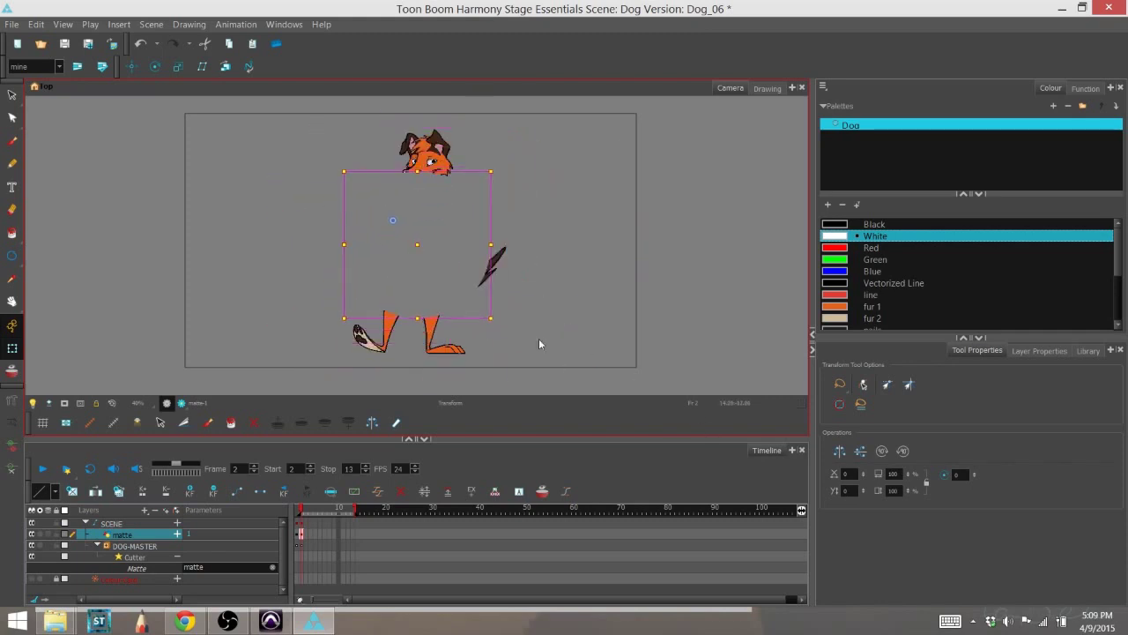
{"action": "left_click", "coordinate": [134, 557]}
- Turn on Inverted in the Cutter's Layer Properties so only the inside shows
{"action": "left_click", "coordinate": [1030, 350]}
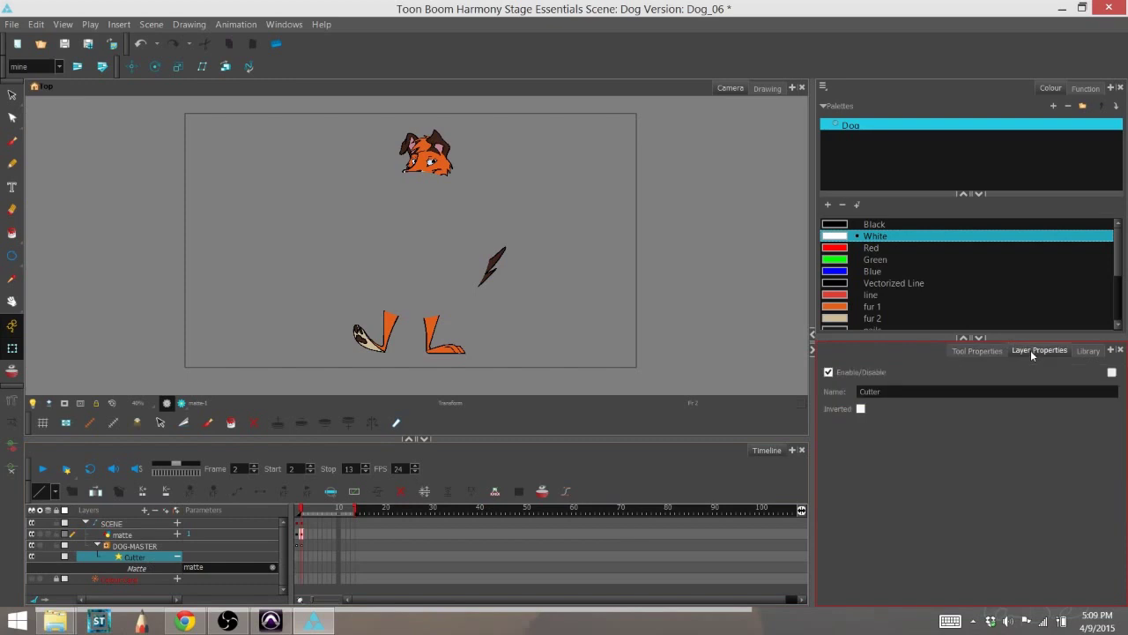
{"action": "left_click", "coordinate": [862, 409]}
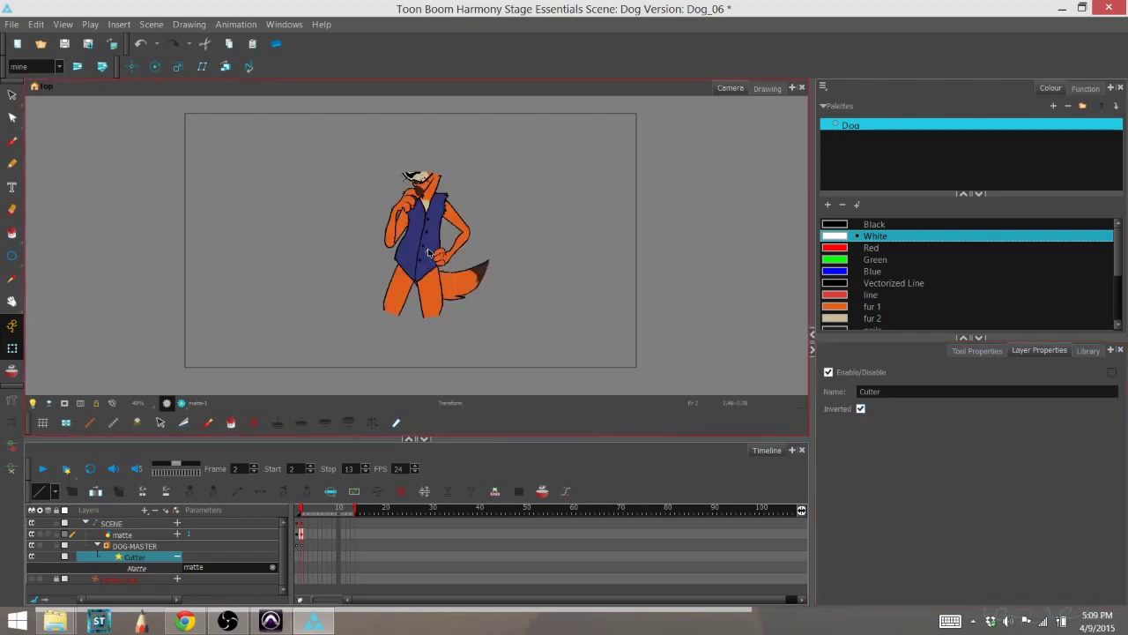
{"action": "left_click", "coordinate": [478, 296]}
- Move the matte circle back over the dog's body
{"action": "left_click", "coordinate": [130, 523]}
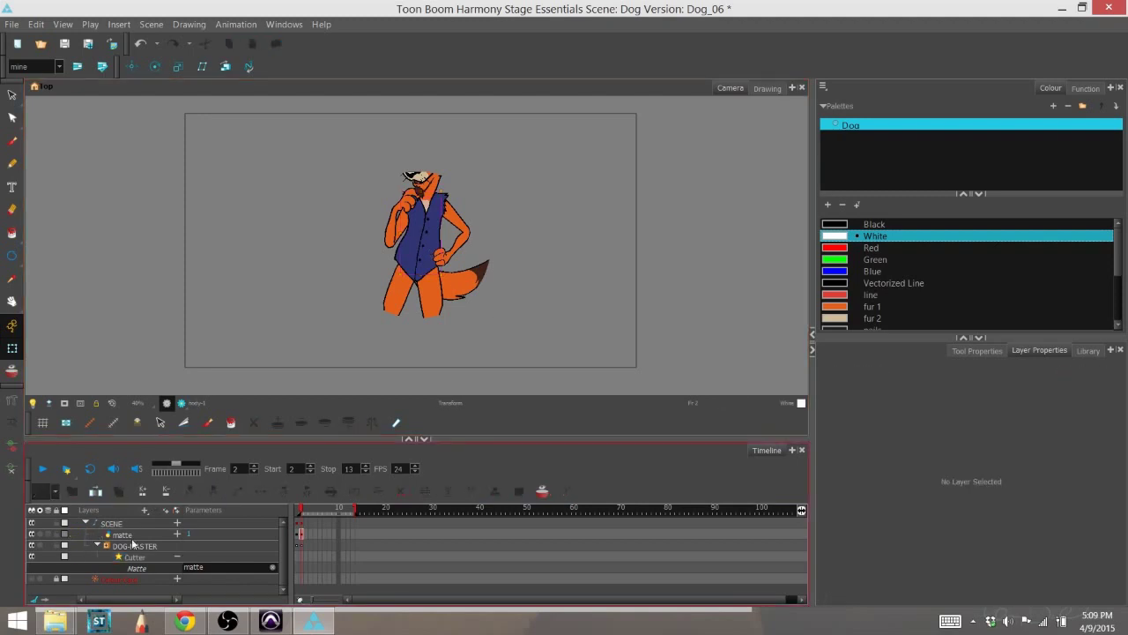
{"action": "left_click", "coordinate": [132, 535]}
{"action": "mouse_move", "coordinate": [424, 238]}
{"action": "left_mouse_down"}
{"action": "mouse_move", "coordinate": [479, 291]}
{"action": "mouse_move", "coordinate": [313, 183]}
{"action": "mouse_move", "coordinate": [450, 184]}
{"action": "mouse_move", "coordinate": [348, 325]}
{"action": "mouse_move", "coordinate": [475, 279]}
{"action": "mouse_move", "coordinate": [413, 189]}
{"action": "mouse_move", "coordinate": [420, 251]}
{"action": "left_mouse_up"}
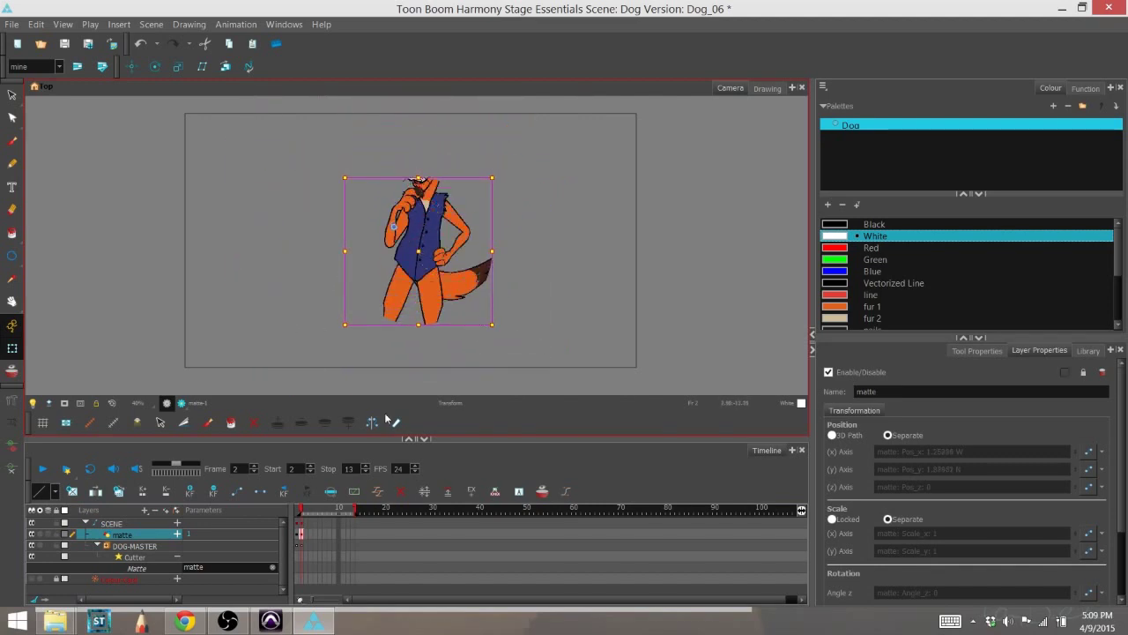
{"action": "left_click", "coordinate": [122, 535]}
- Scale the matte down from its corner handle to surround only the dog's face
{"action": "mouse_move", "coordinate": [492, 177]}
{"action": "left_mouse_down"}
{"action": "mouse_move", "coordinate": [442, 238]}
{"action": "mouse_move", "coordinate": [424, 213]}
{"action": "mouse_move", "coordinate": [424, 167]}
{"action": "left_mouse_up"}
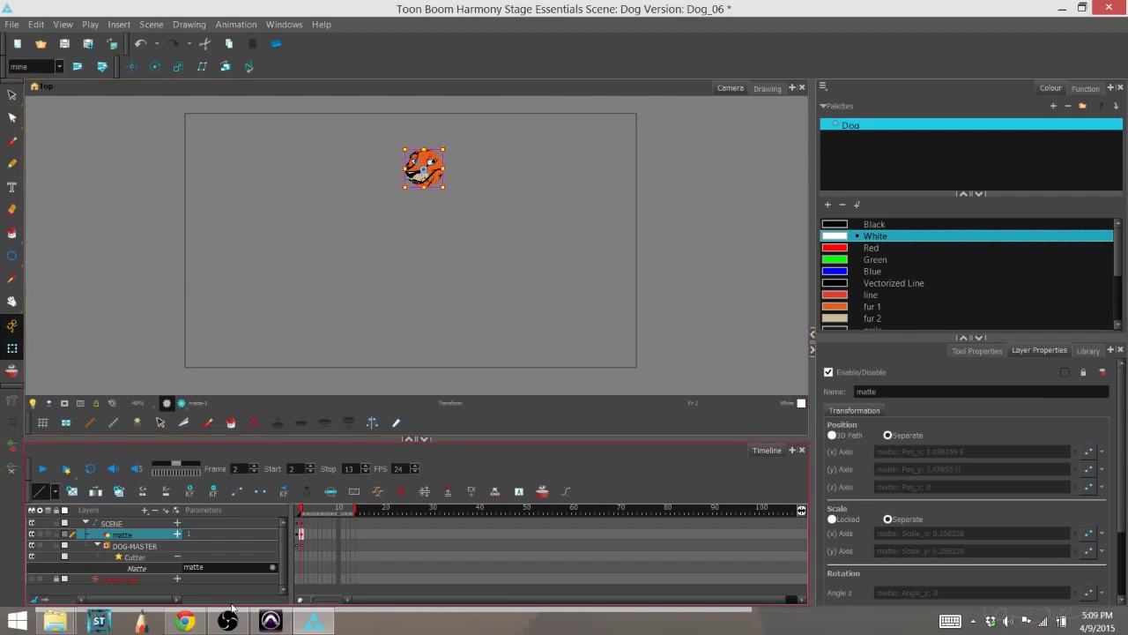
- Extend the DOG-MASTER exposure to frame 11 with Extend Exposure
{"action": "left_click", "coordinate": [343, 532]}
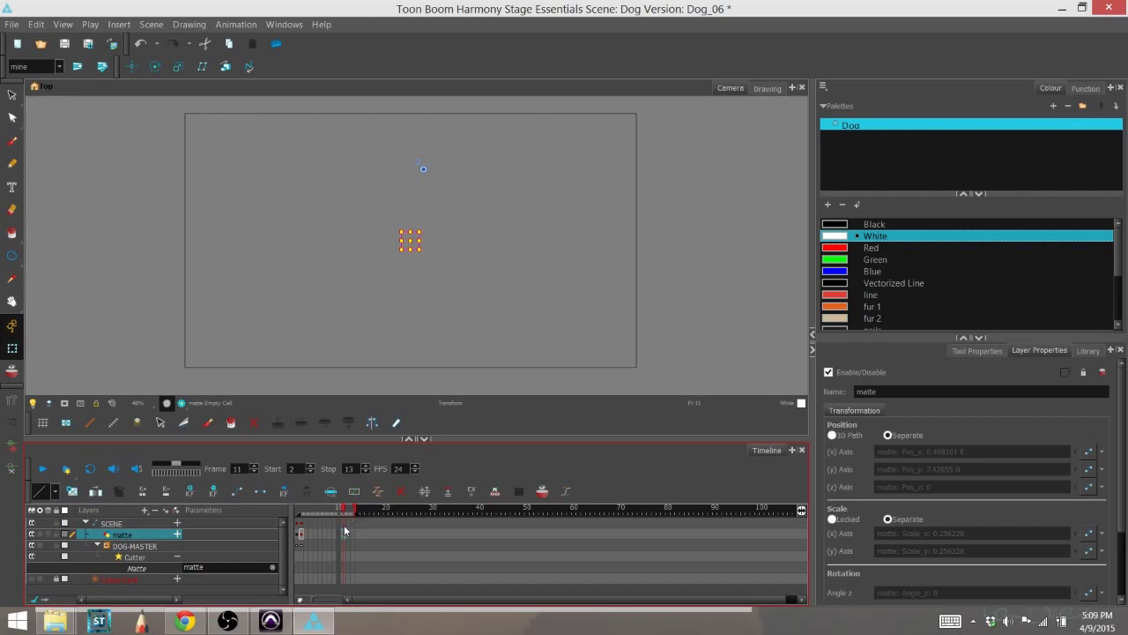
{"action": "left_click", "coordinate": [343, 541]}
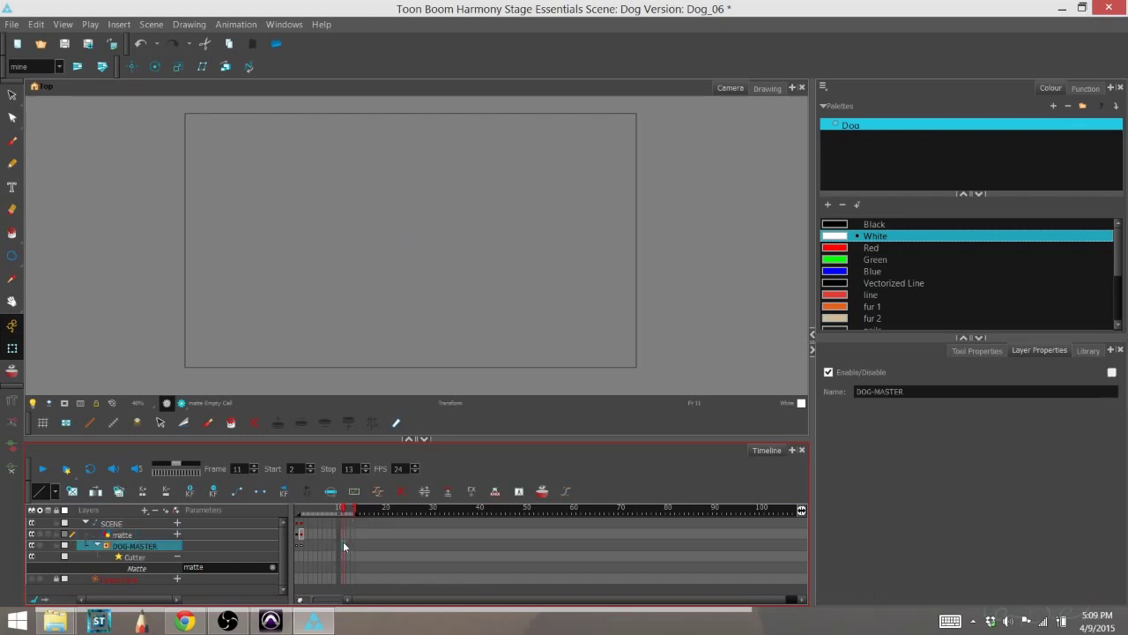
{"action": "key", "text": "F5"}
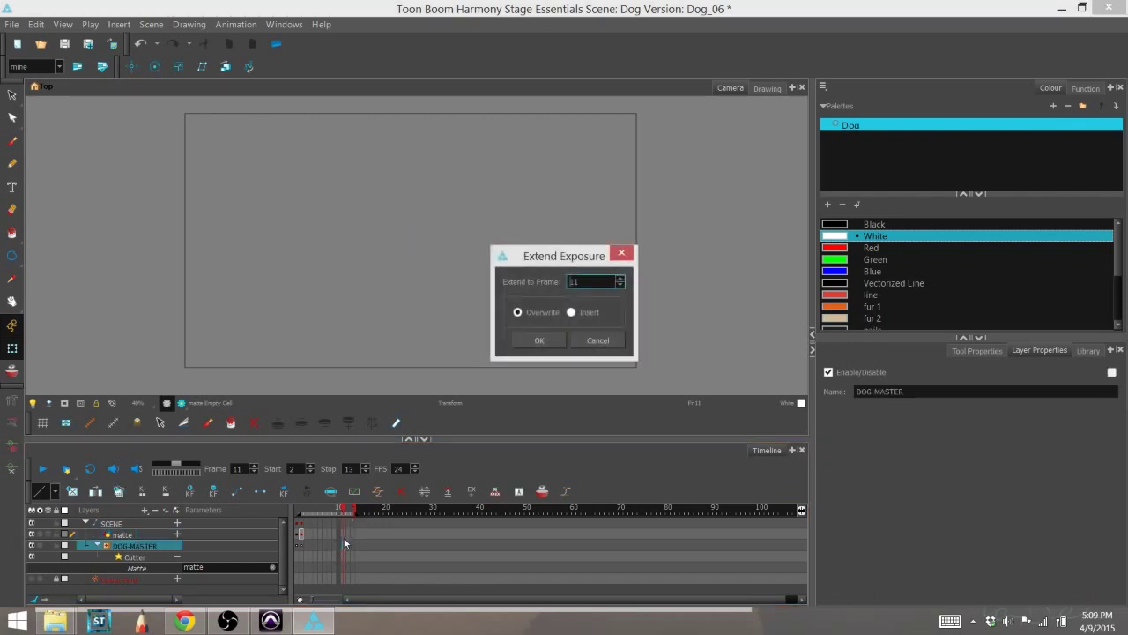
{"action": "left_click", "coordinate": [540, 341]}
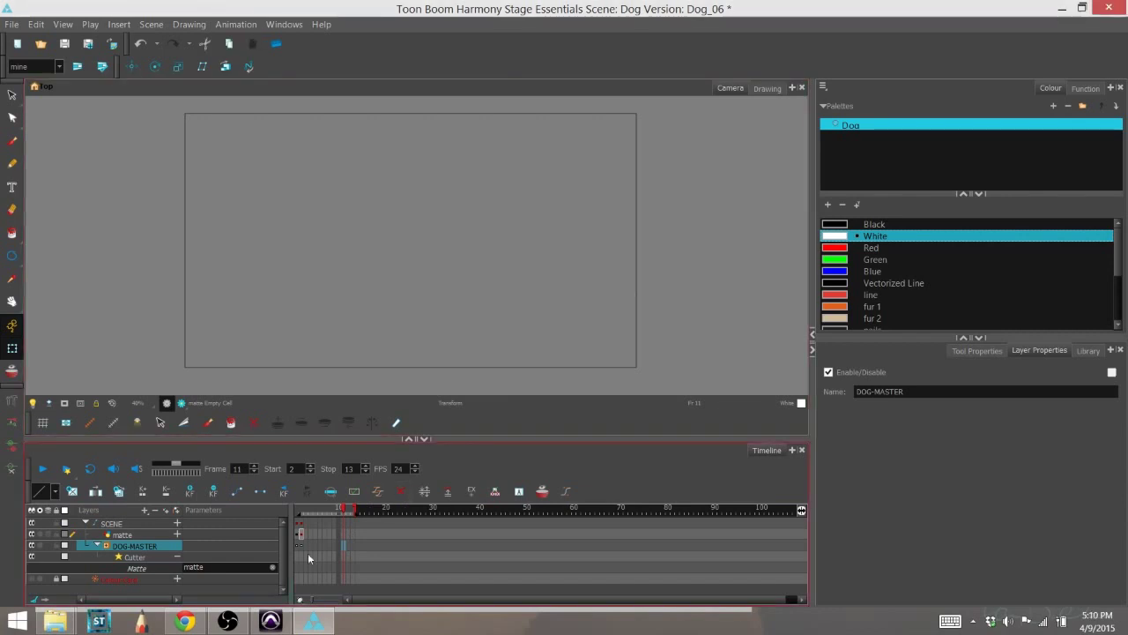
- Extend the matte drawing's exposure to frame 11 with F5
{"action": "left_click", "coordinate": [343, 534]}
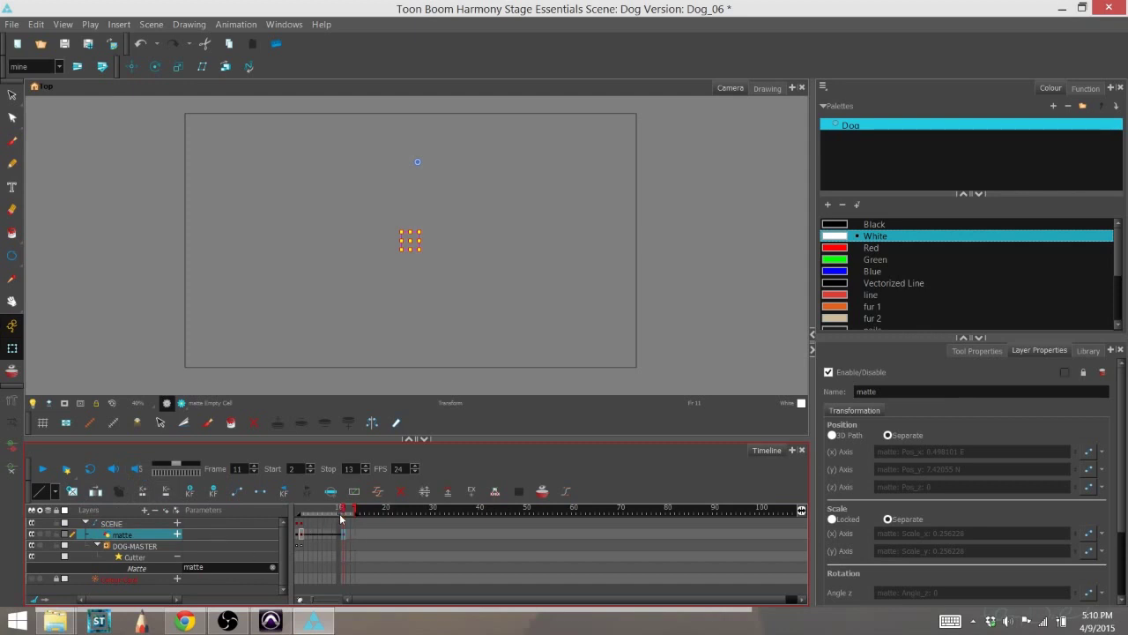
{"action": "key", "text": "F5"}
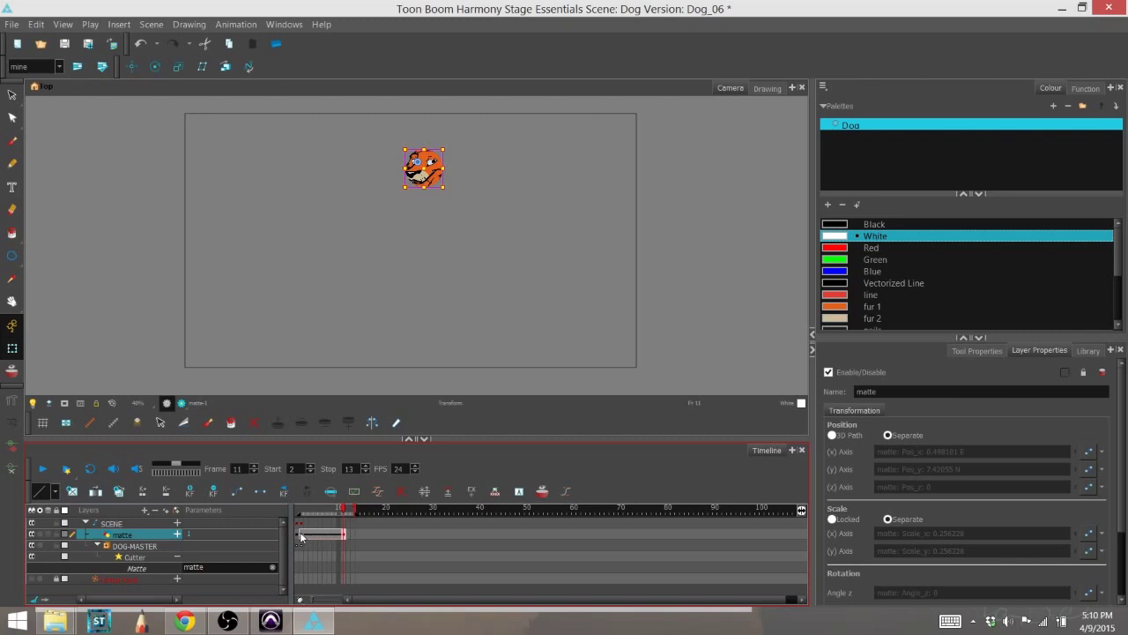
{"action": "left_click", "coordinate": [300, 536]}
- At frame 11, enlarge the matte past the frame edges to reveal the whole dog
{"action": "left_click", "coordinate": [340, 510]}
{"action": "left_click", "coordinate": [343, 533]}
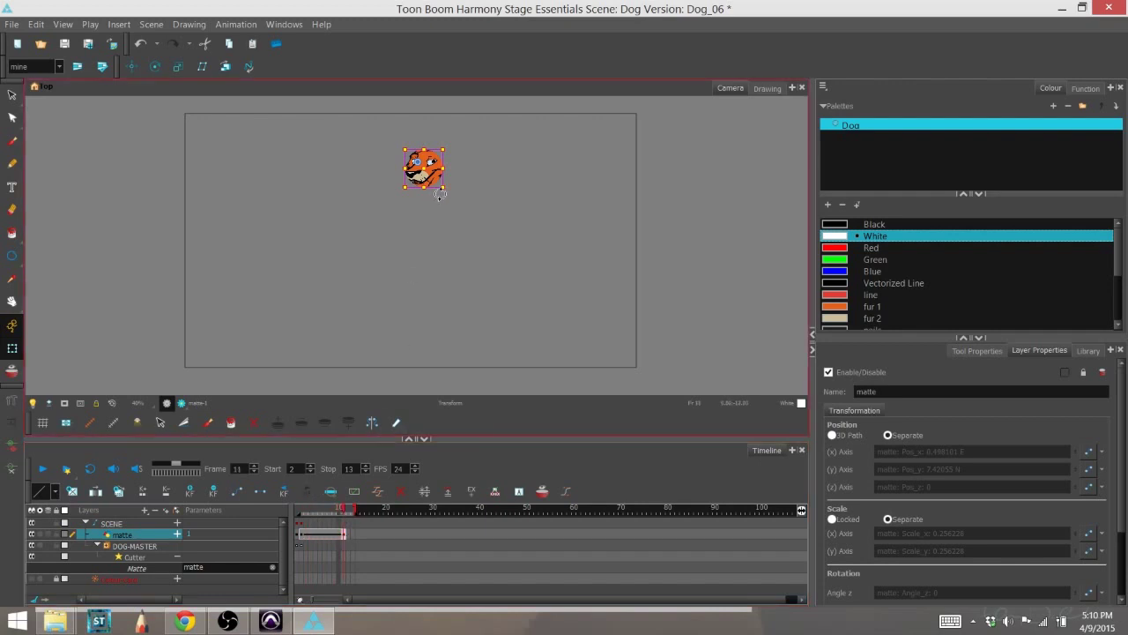
{"action": "left_click_drag", "start_coordinate": [443, 186], "coordinate": [535, 331]}
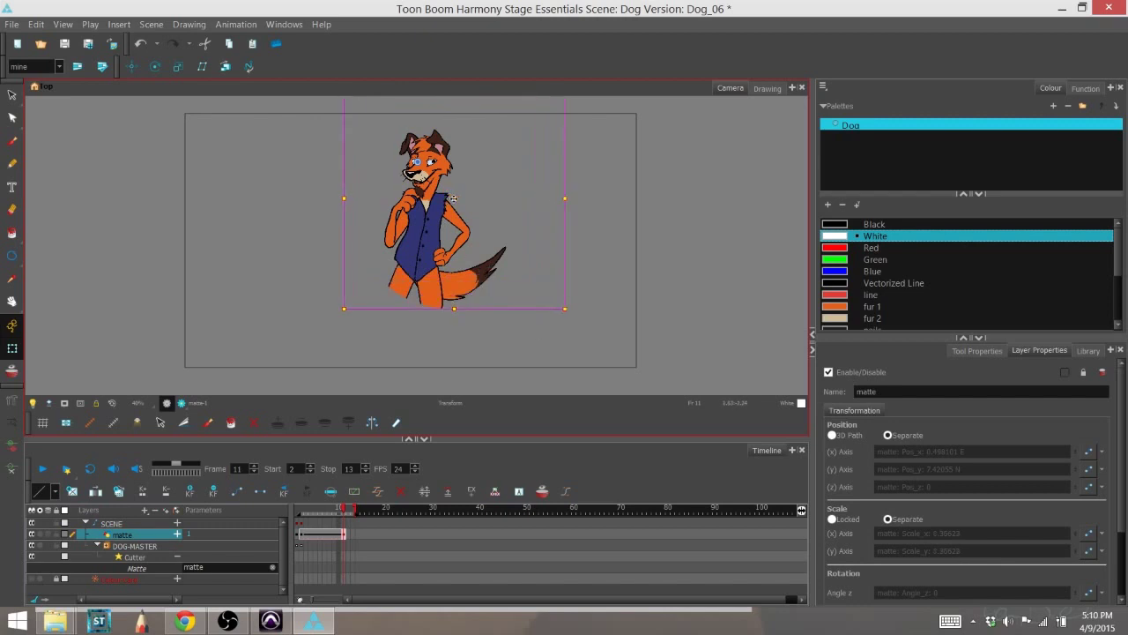
{"action": "left_click_drag", "start_coordinate": [448, 209], "coordinate": [410, 255]}
{"action": "left_click_drag", "start_coordinate": [526, 359], "coordinate": [622, 416]}
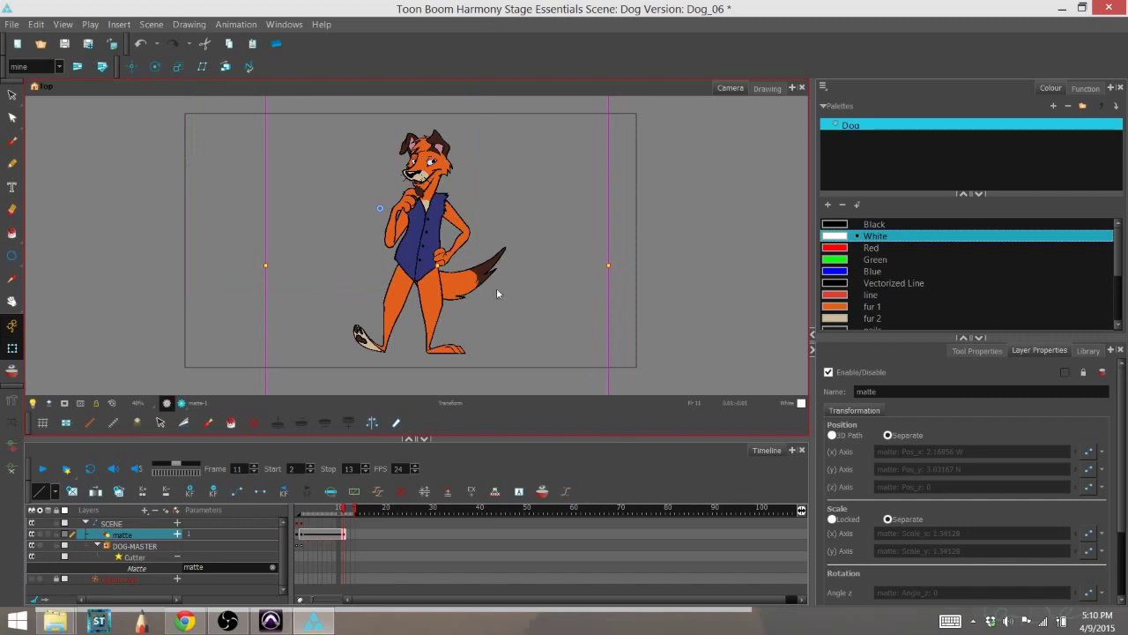
{"action": "left_click_drag", "start_coordinate": [434, 265], "coordinate": [417, 262]}
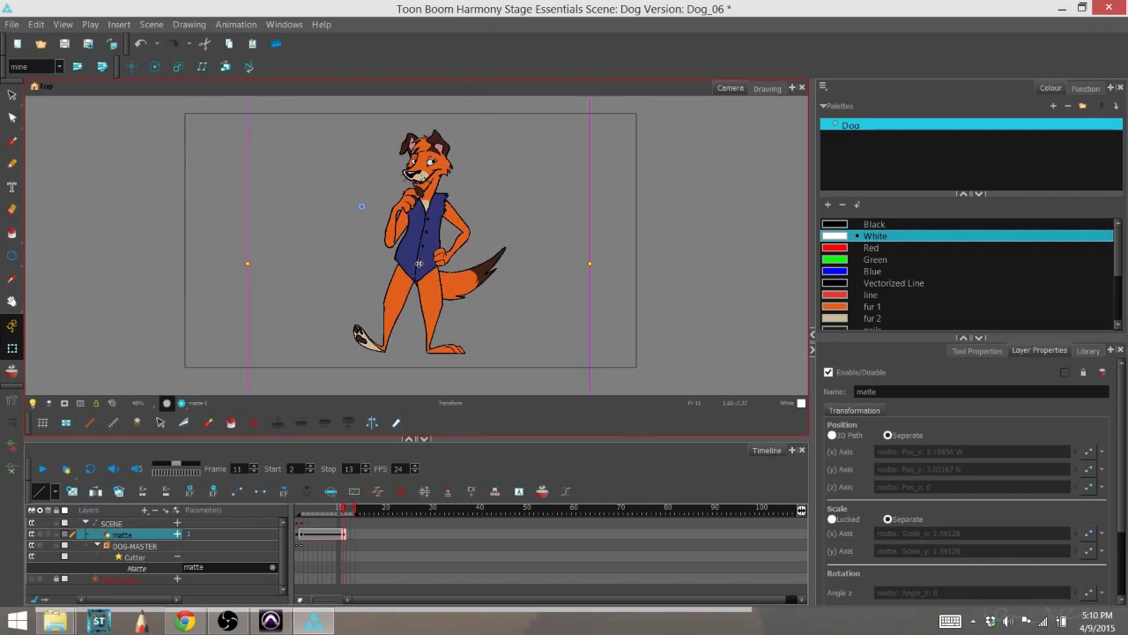
- Reconnect the matte layer to the Cutter's Matte port and return to frame 2
{"action": "left_click", "coordinate": [272, 566]}
{"action": "left_click_drag", "start_coordinate": [147, 532], "coordinate": [212, 573]}
{"action": "left_click", "coordinate": [302, 510]}
- Set playback to stop at frame 11 and play the reveal from frame 2
{"action": "left_click_drag", "start_coordinate": [354, 510], "coordinate": [343, 509]}
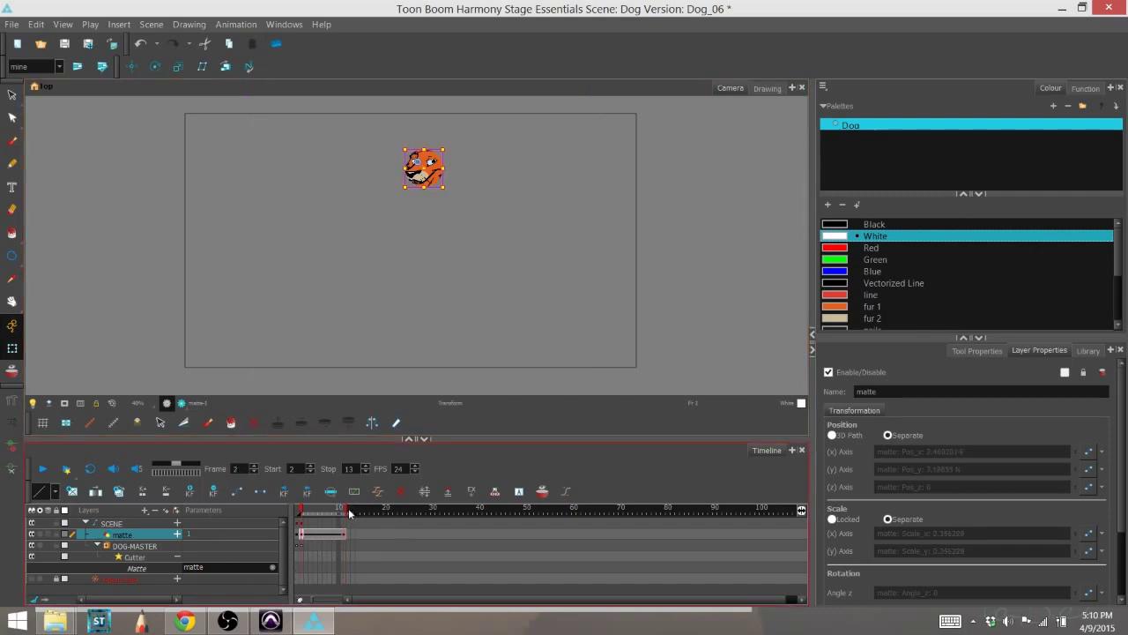
{"action": "left_click", "coordinate": [304, 507]}
{"action": "left_click", "coordinate": [42, 474]}
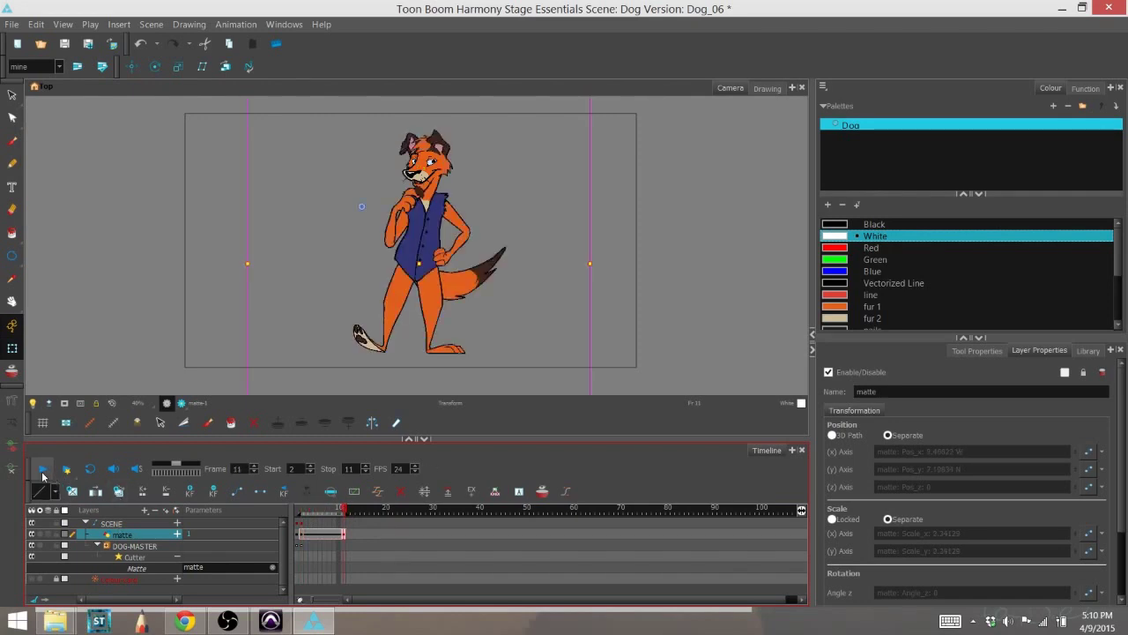
{"action": "left_click", "coordinate": [558, 333]}
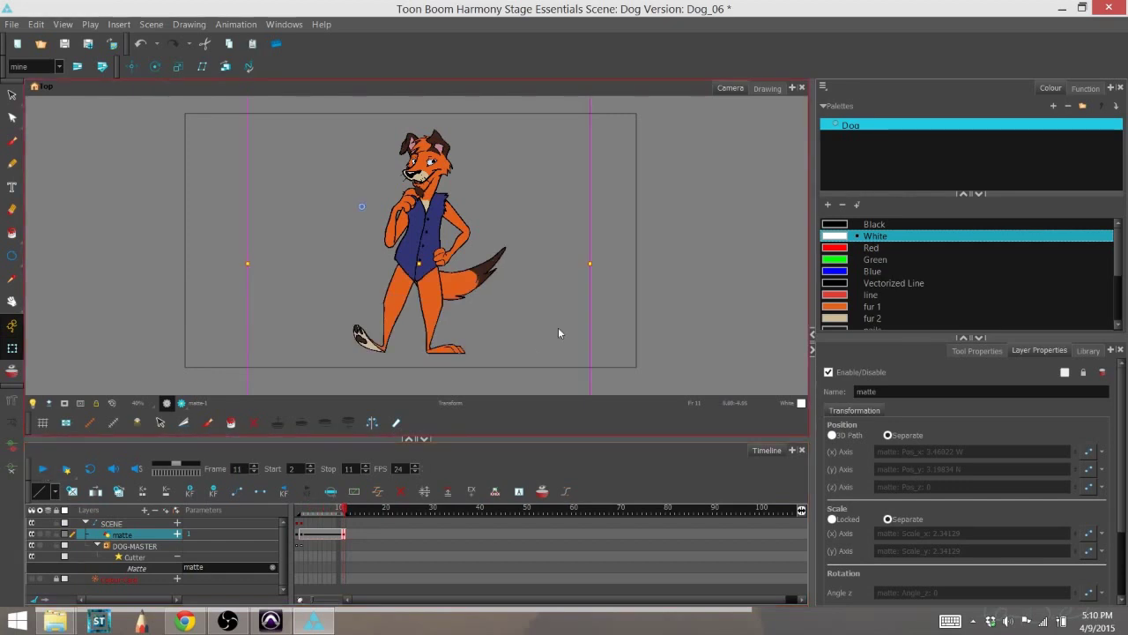